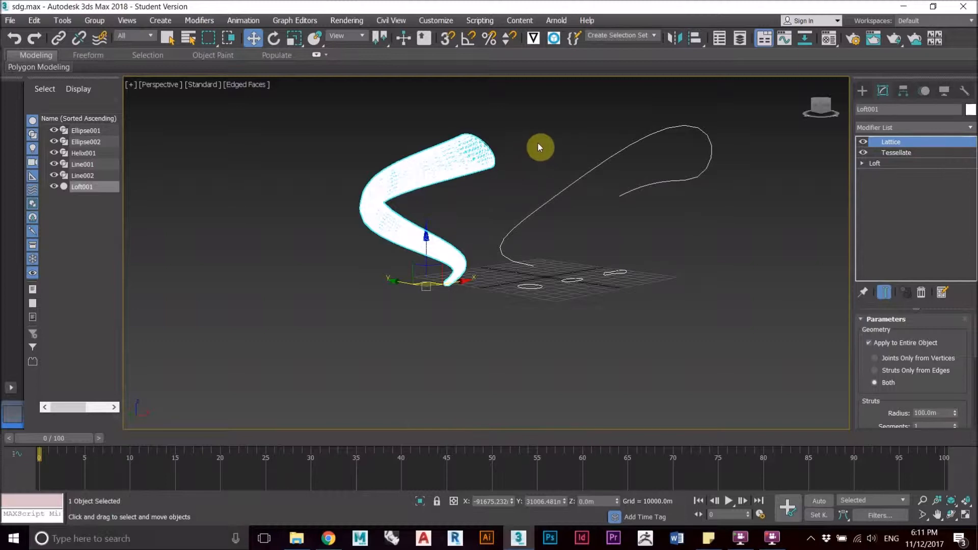
# Step: Hide the existing latticed loft and inspect the closed profile shapes lying on the grid
pyautogui.rightClick(485, 152)
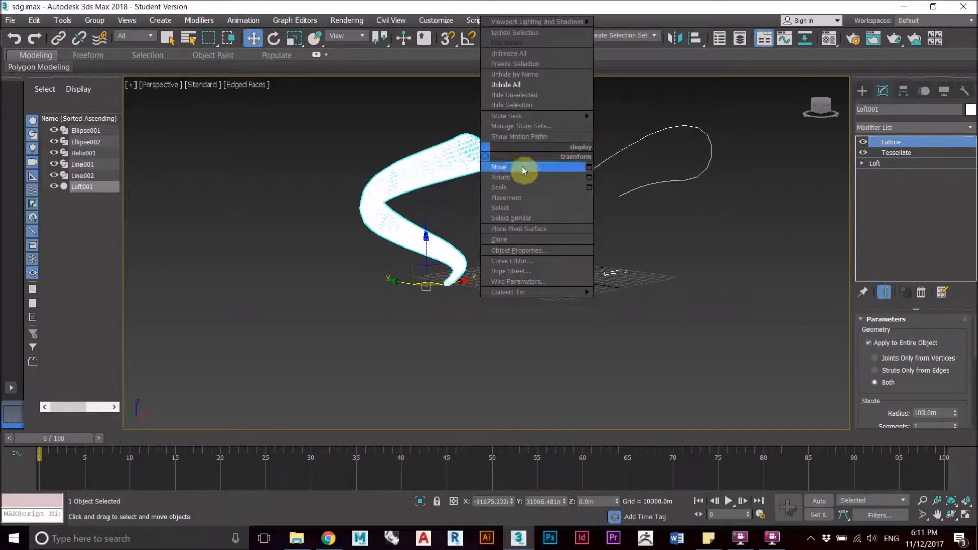
pyautogui.click(545, 104)
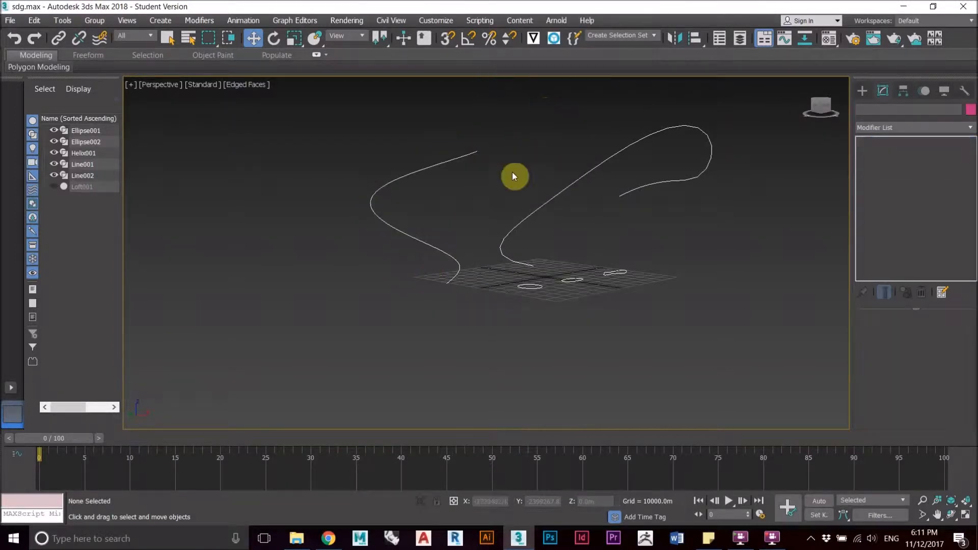
pyautogui.moveTo(466, 190); pyautogui.dragTo(430, 203, button='middle')
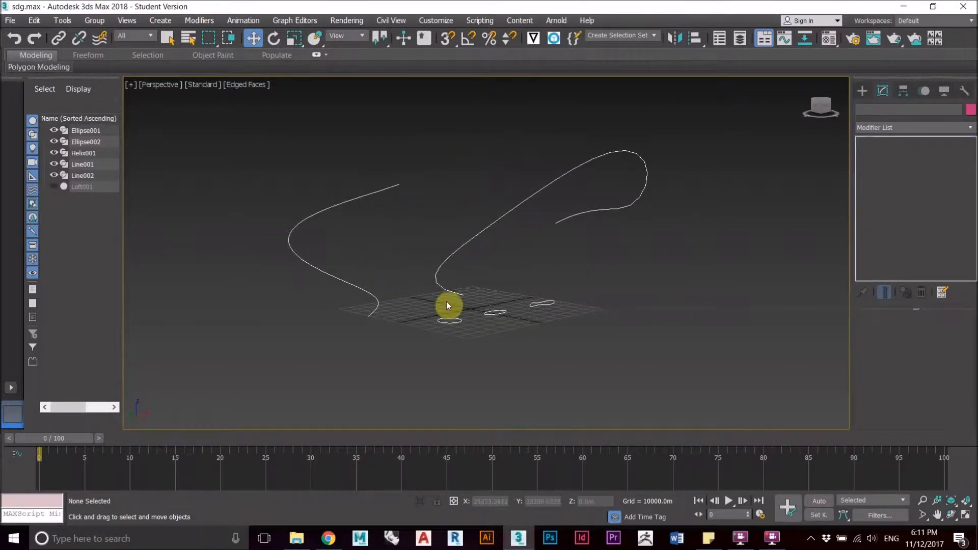
pyautogui.keyDown('alt'); pyautogui.moveTo(512, 306); pyautogui.dragTo(569, 306, button='middle'); pyautogui.keyUp('alt')
pyautogui.moveTo(568, 303); pyautogui.dragTo(460, 356)
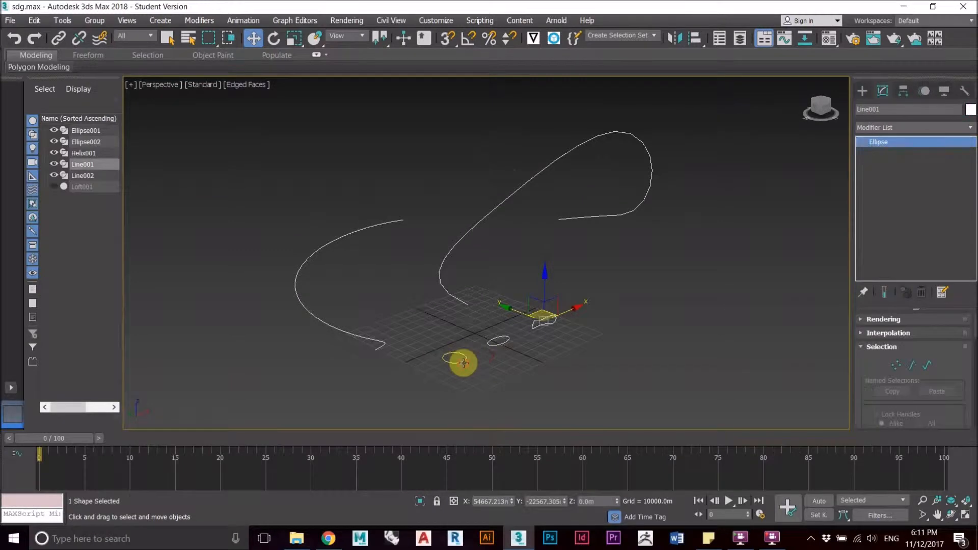
pyautogui.click(461, 359)
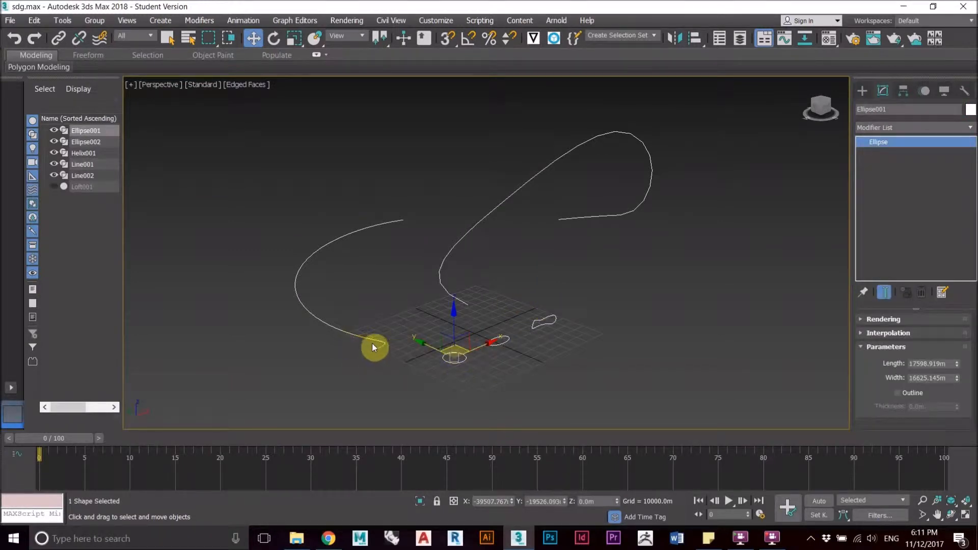
# Step: Create a Loft compound object using the helix as the path and the Ellipse001 ellipse as the shape
pyautogui.click(392, 220)
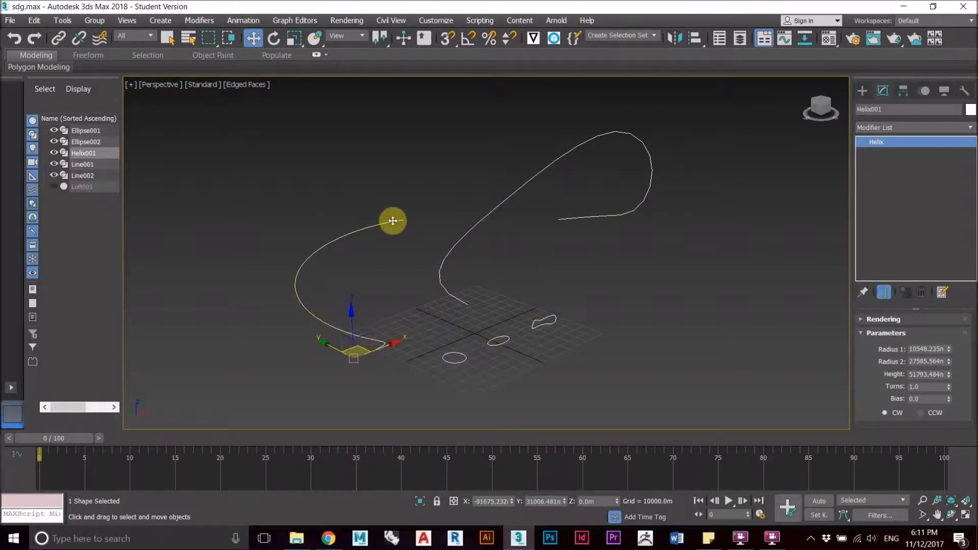
pyautogui.click(863, 91)
pyautogui.click(896, 127)
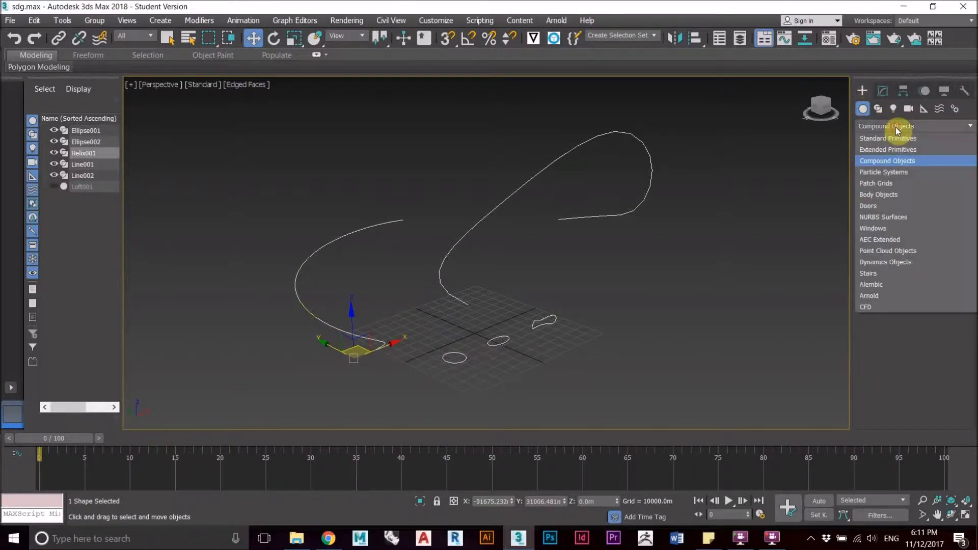
pyautogui.click(954, 128)
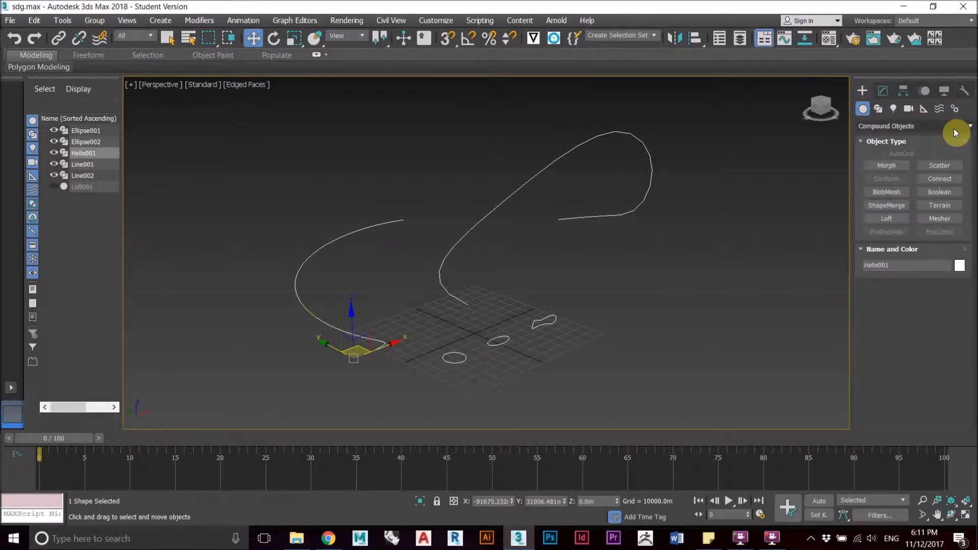
pyautogui.click(887, 219)
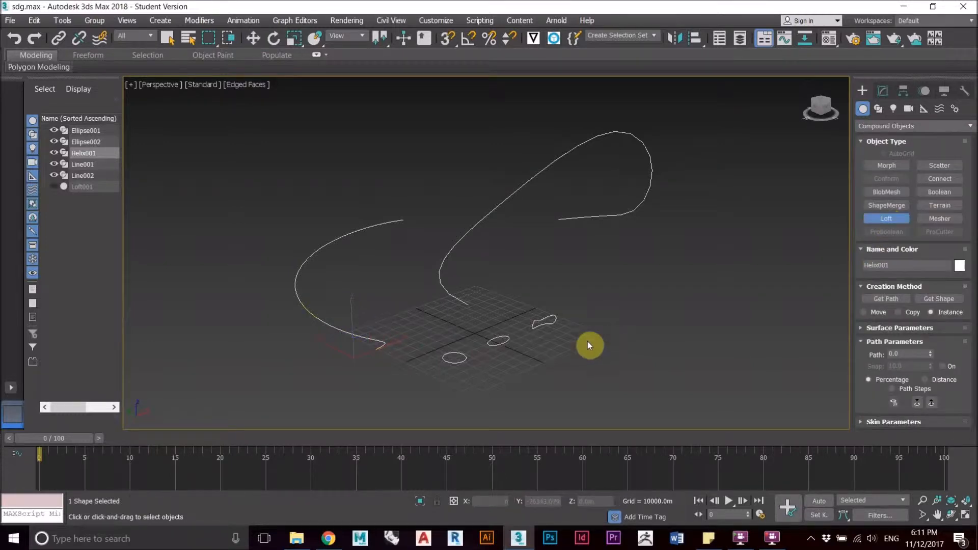
pyautogui.click(947, 300)
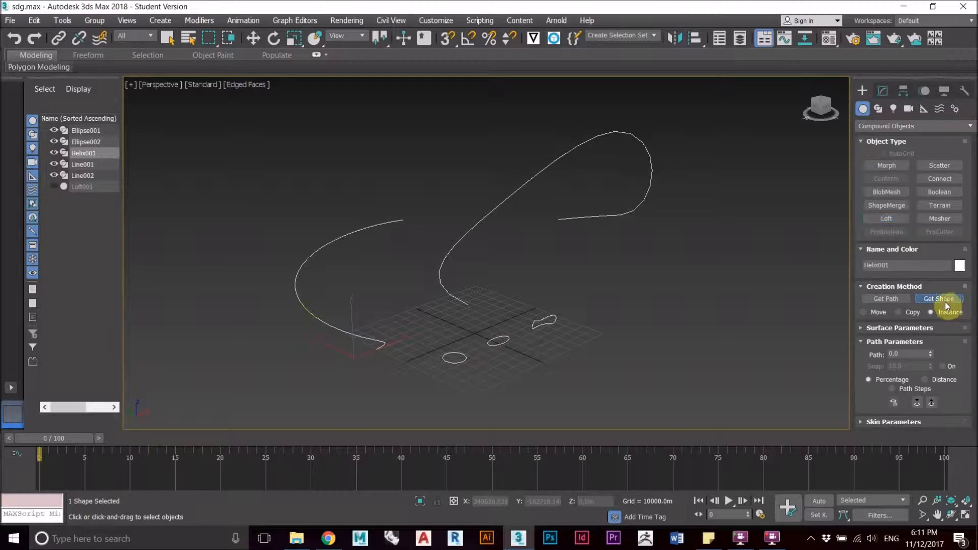
pyautogui.click(465, 358)
pyautogui.keyDown('alt'); pyautogui.moveTo(408, 325); pyautogui.dragTo(494, 242, button='middle'); pyautogui.keyUp('alt')
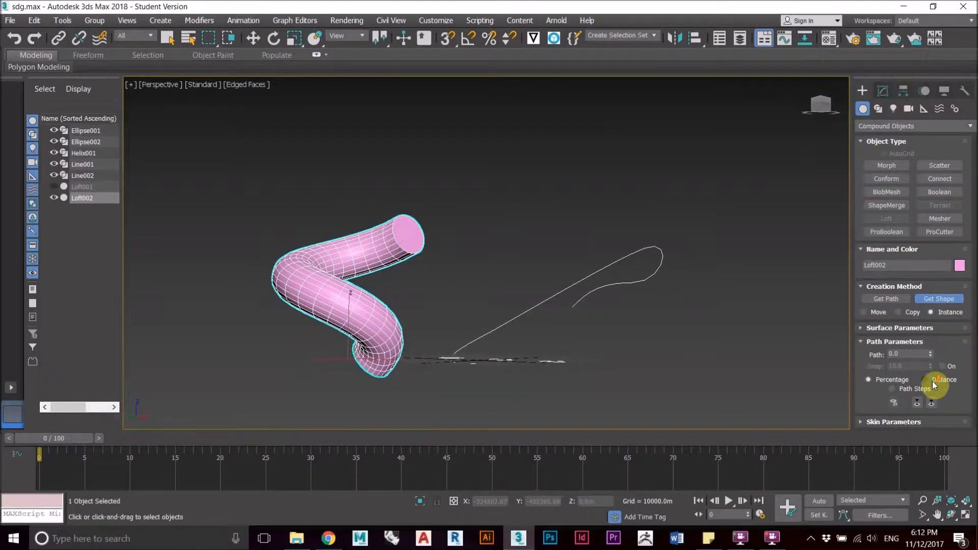
# Step: Open the new loft's Scale deformation graph and enlarge its window beside the model
pyautogui.click(888, 90)
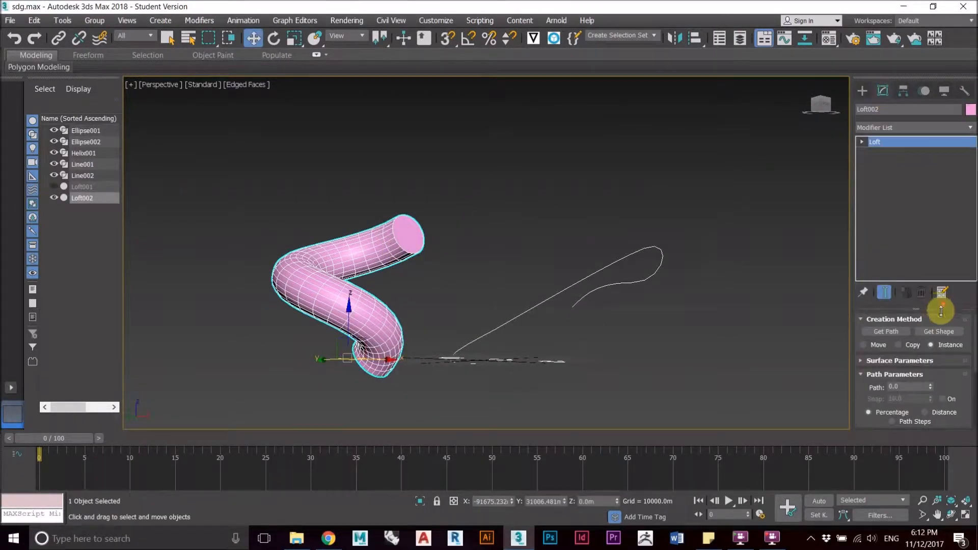
pyautogui.click(861, 375)
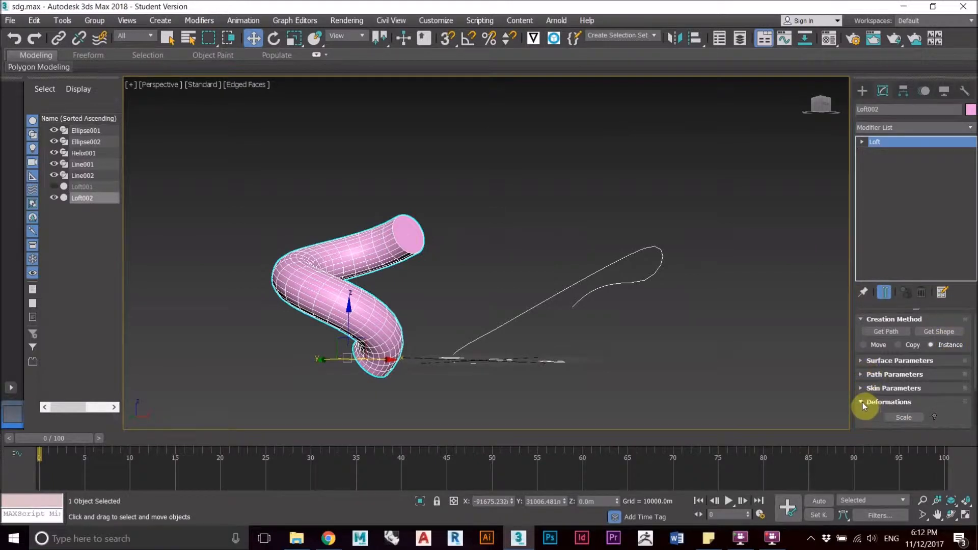
pyautogui.scroll(-3, 961, 393)
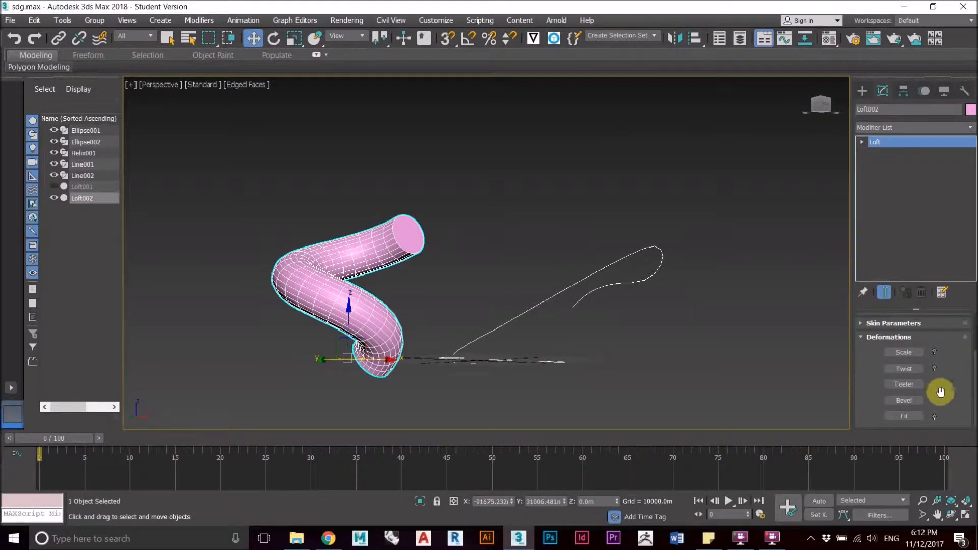
pyautogui.click(917, 353)
pyautogui.moveTo(325, 87); pyautogui.dragTo(588, 63)
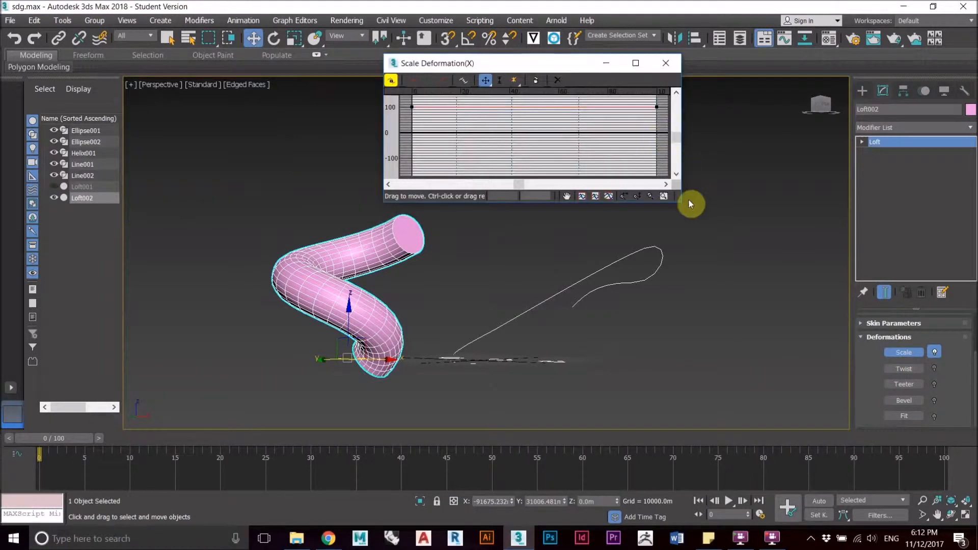
pyautogui.moveTo(681, 203); pyautogui.dragTo(889, 366)
pyautogui.moveTo(650, 59); pyautogui.dragTo(675, 63)
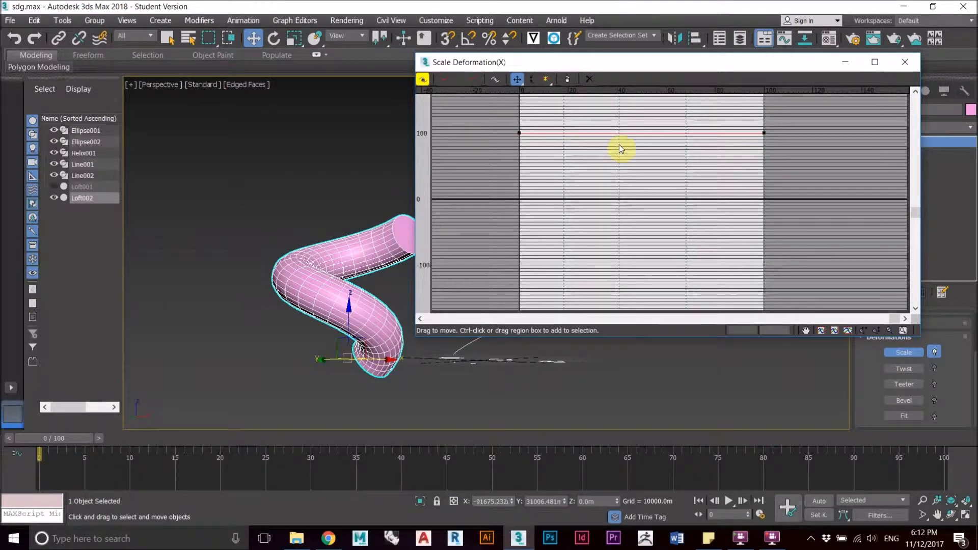
# Step: Taper the loft by lowering the scale curve's start point to about 33 and raising its end point to about 139
pyautogui.click(520, 133)
pyautogui.moveTo(521, 133); pyautogui.dragTo(523, 170)
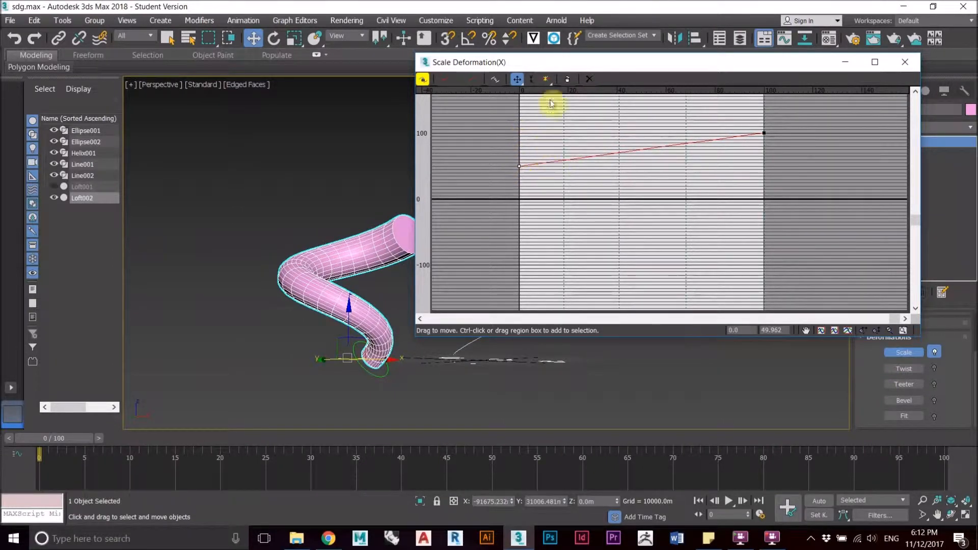
pyautogui.moveTo(762, 133); pyautogui.dragTo(760, 107)
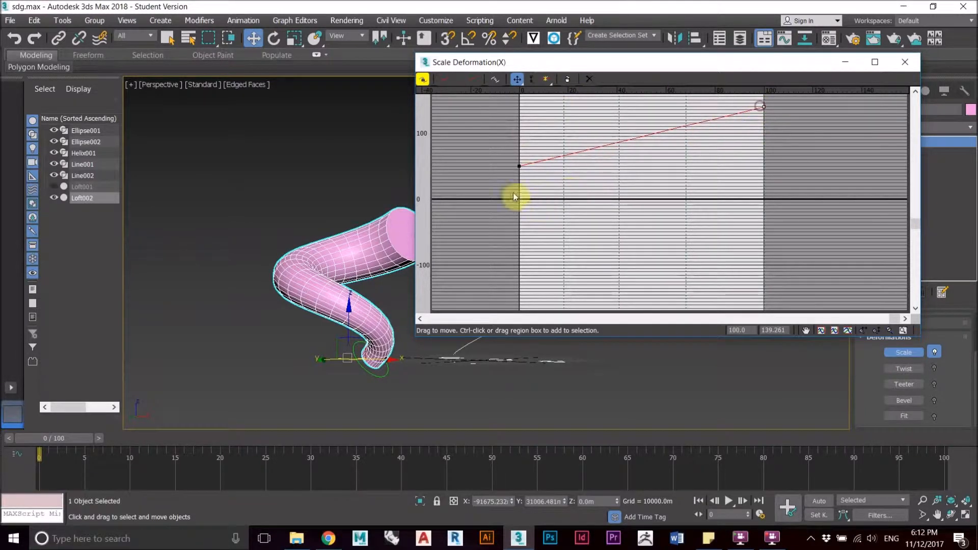
pyautogui.moveTo(524, 165); pyautogui.dragTo(521, 177)
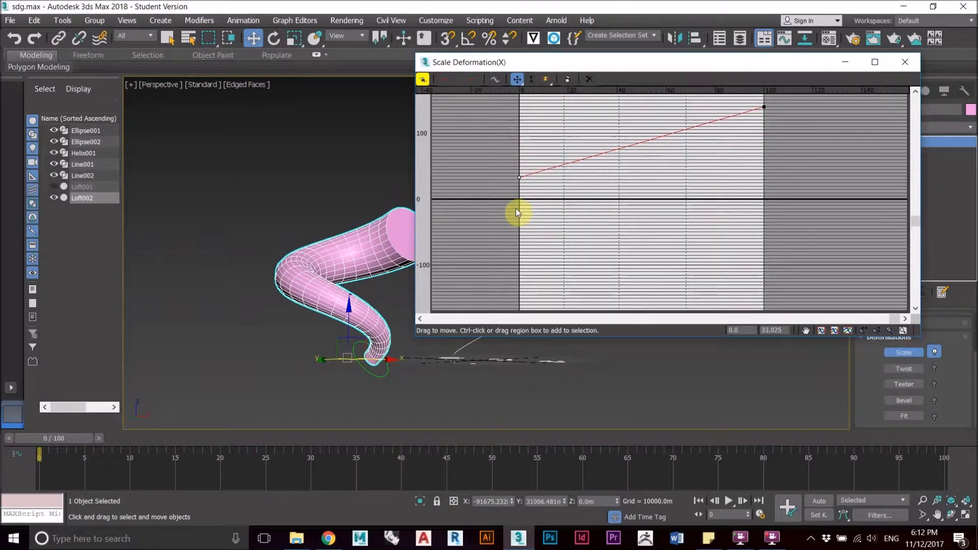
pyautogui.click(336, 232)
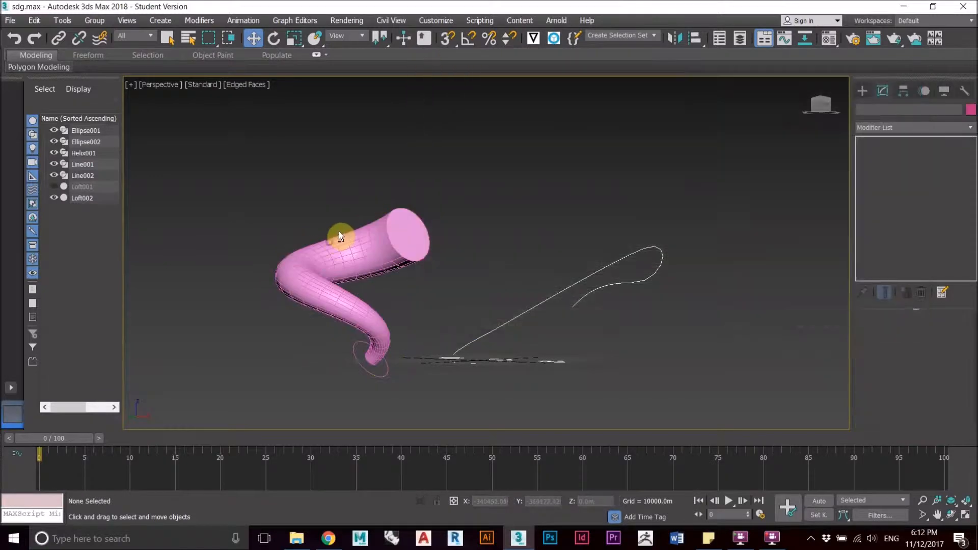
# Step: Add a Tessellate modifier to the tapered loft and check the denser mesh at its wide end
pyautogui.keyDown('alt'); pyautogui.moveTo(446, 229); pyautogui.dragTo(356, 235, button='middle'); pyautogui.keyUp('alt')
pyautogui.click(354, 239)
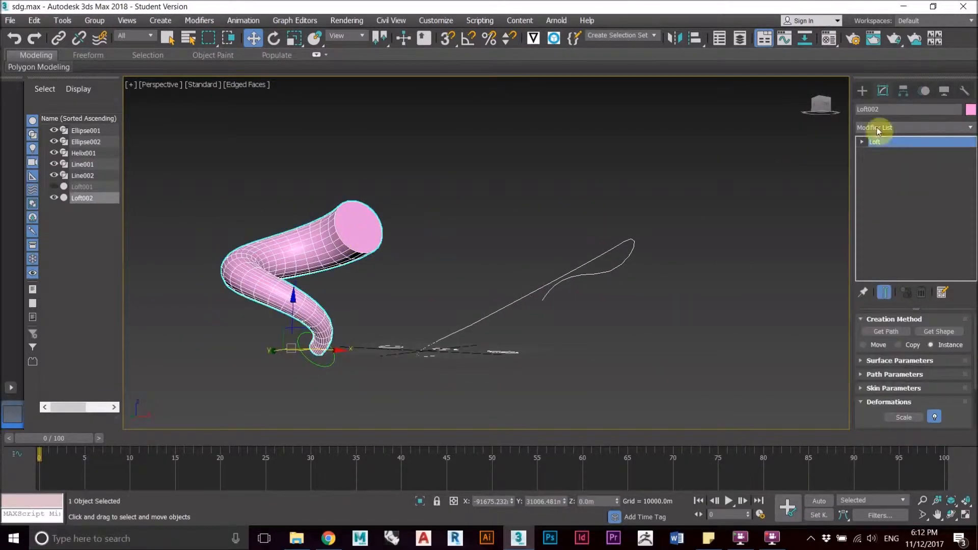
pyautogui.click(968, 127)
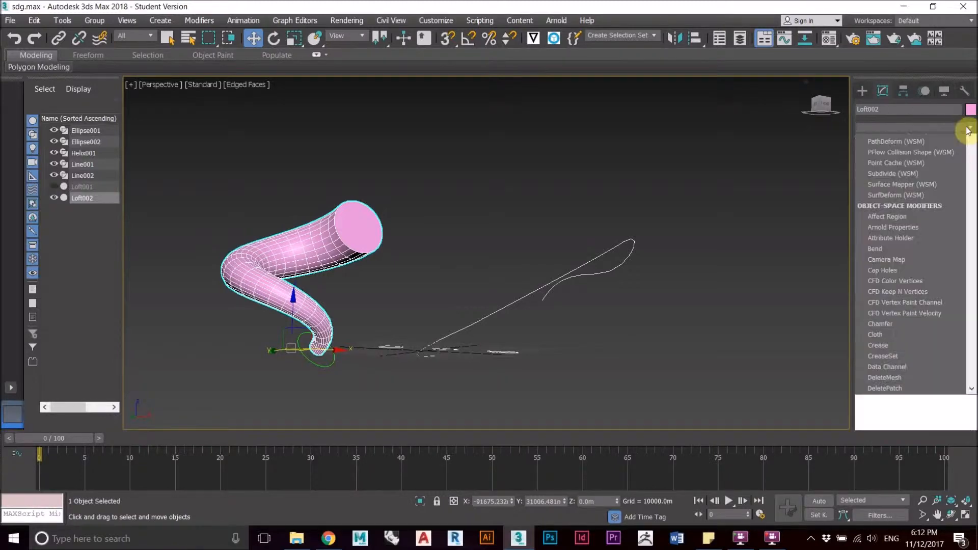
pyautogui.scroll(-10, 966, 144)
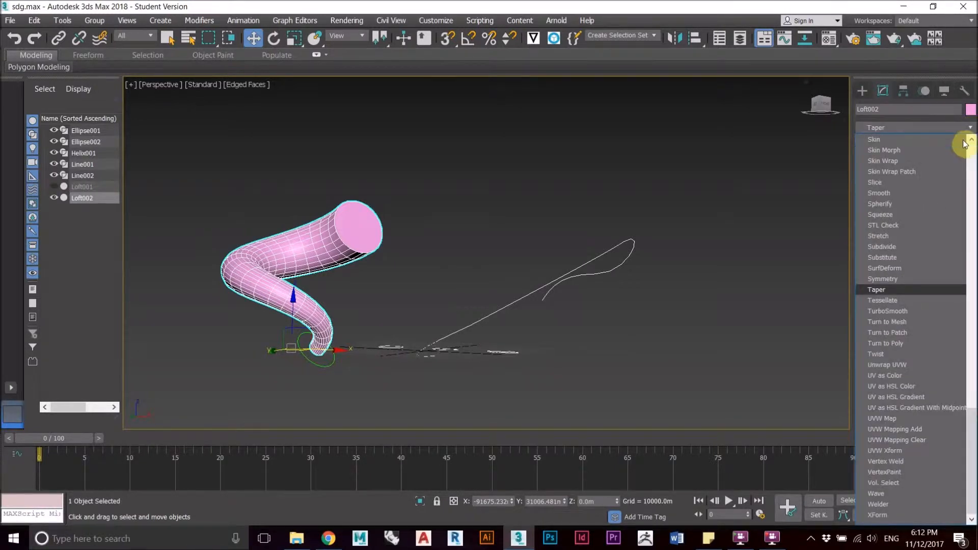
pyautogui.click(928, 298)
pyautogui.scroll(5, 332, 234)
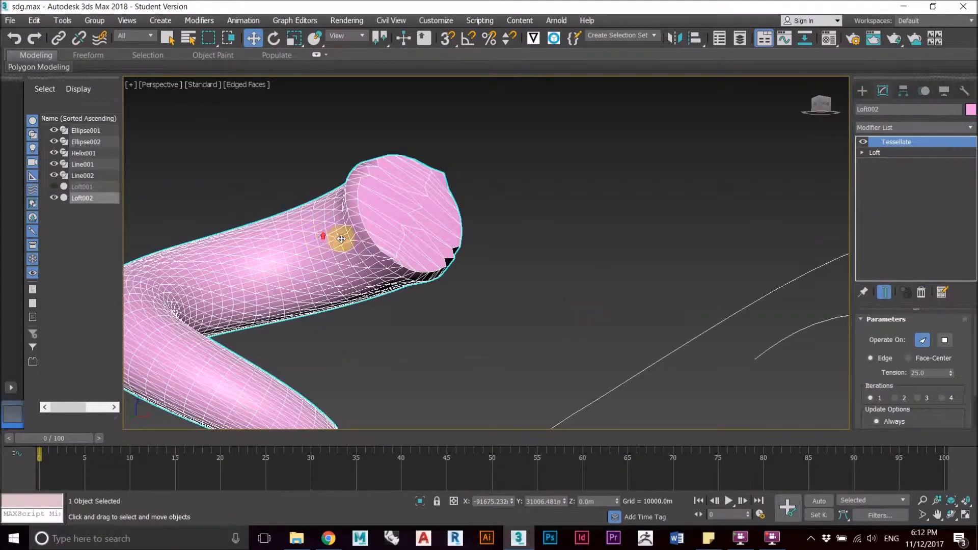
pyautogui.scroll(-4, 596, 285)
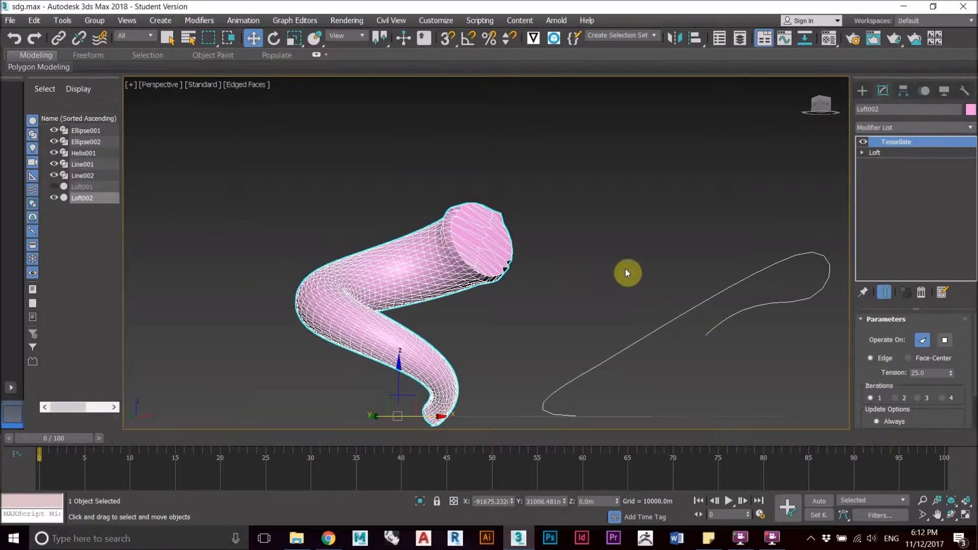
# Step: Try Tessellate tension values of 10 and 5, and settle on 2
pyautogui.click(896, 373)
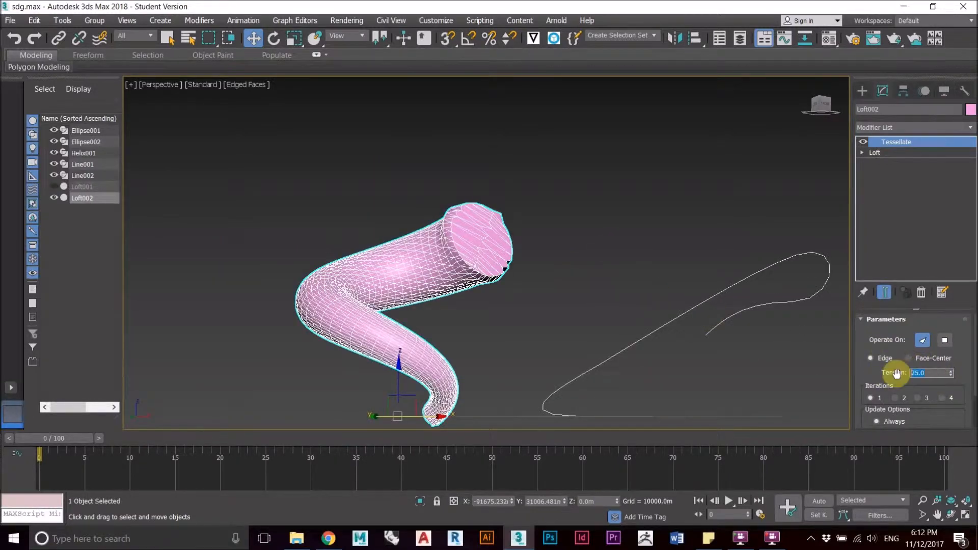
pyautogui.write('10')
pyautogui.press('Return')
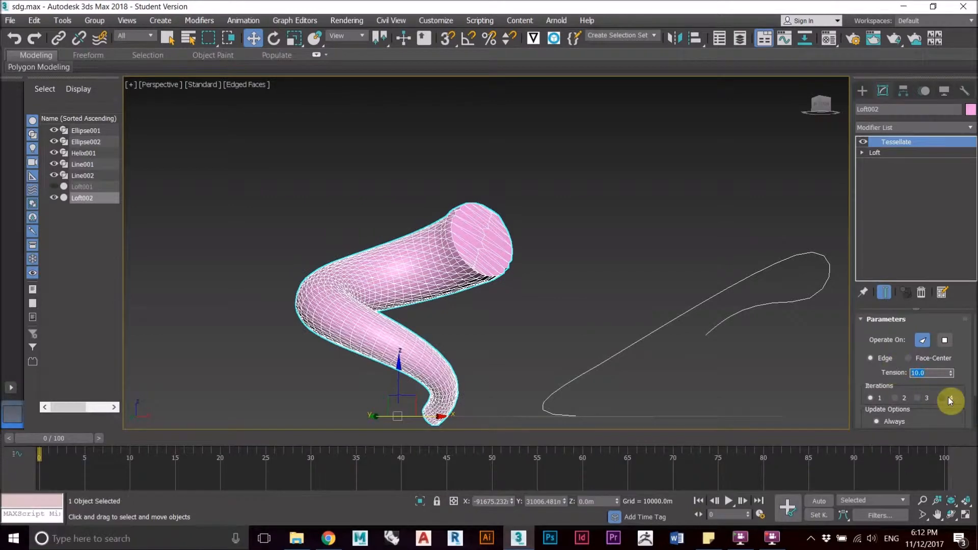
pyautogui.write('5')
pyautogui.press('Return')
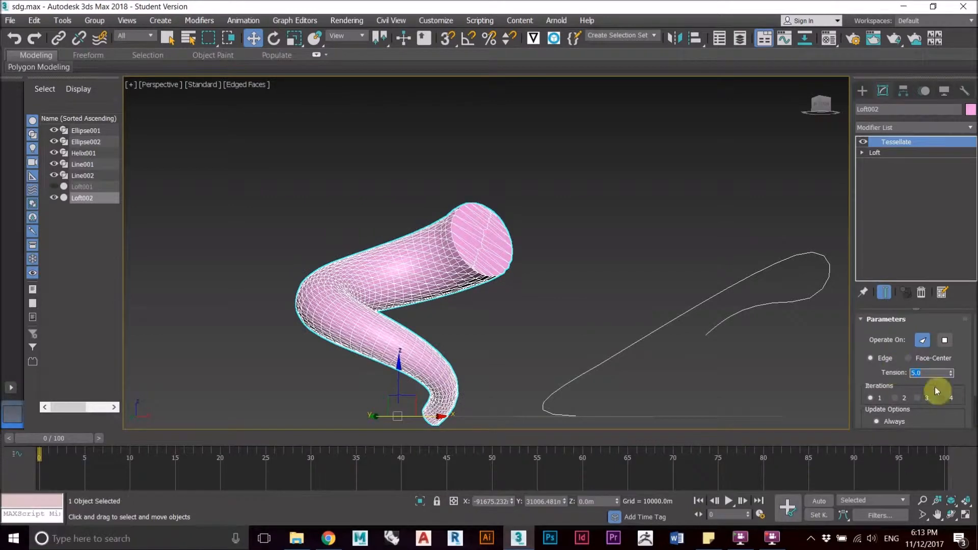
pyautogui.write('2')
pyautogui.press('Return')
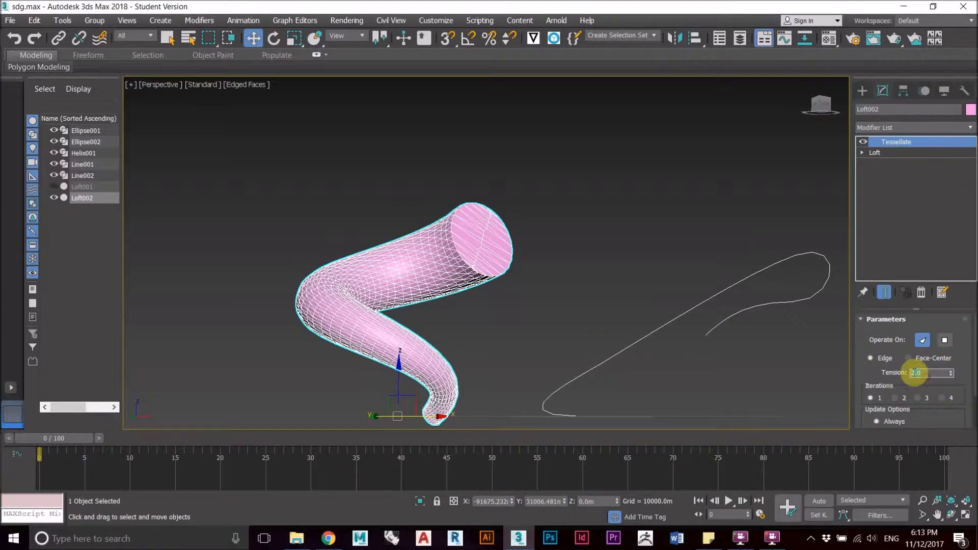
# Step: Add a Lattice modifier on top of the tessellated loft
pyautogui.scroll(3, 407, 325)
pyautogui.moveTo(432, 289); pyautogui.dragTo(382, 212, button='middle')
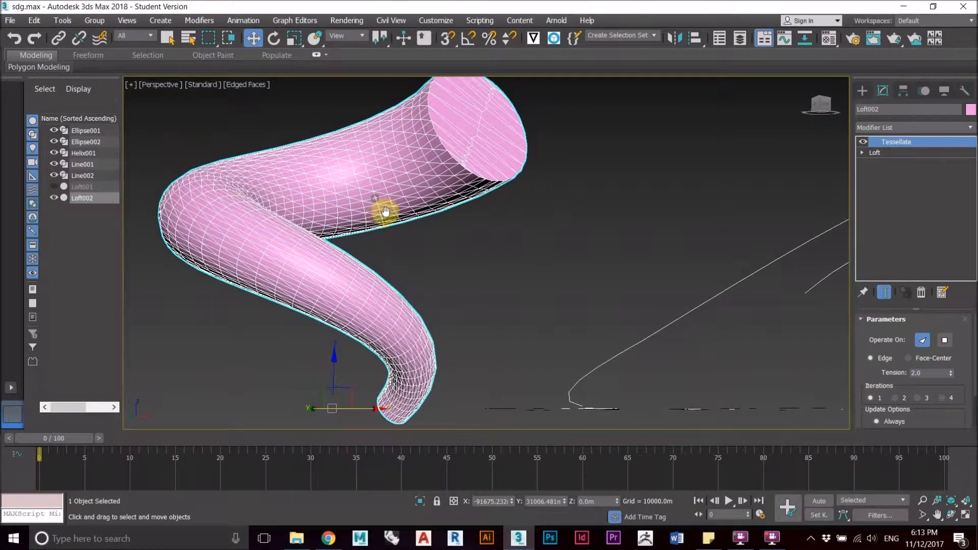
pyautogui.click(919, 128)
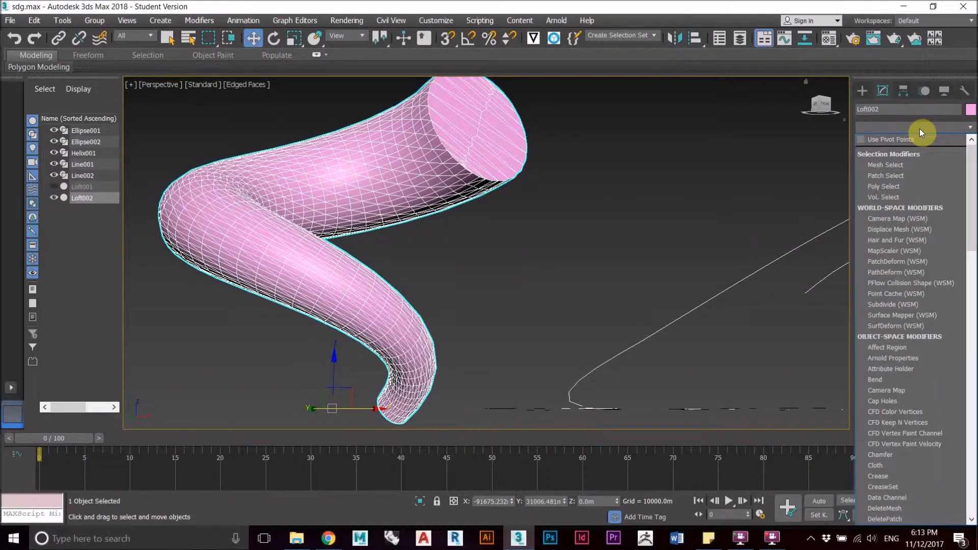
pyautogui.write('l')
pyautogui.press('Return')
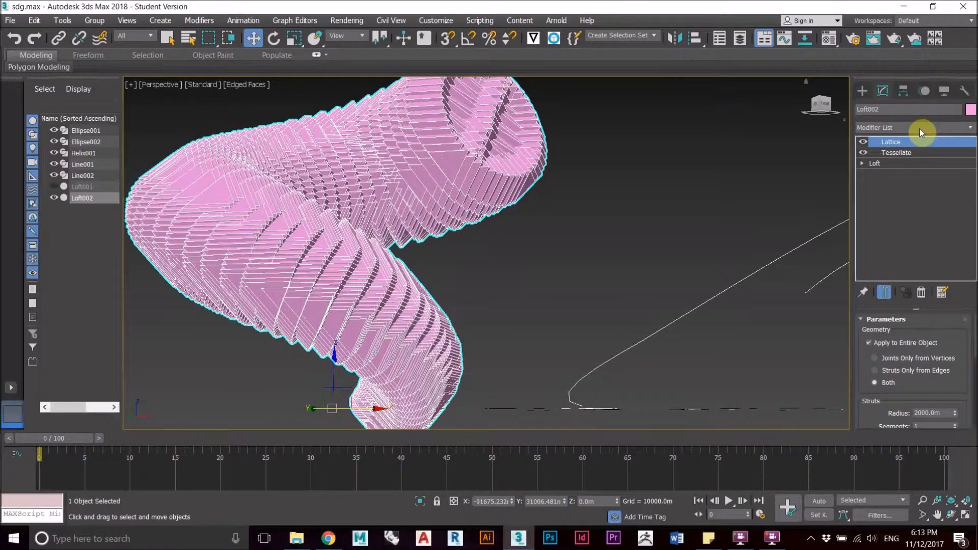
# Step: Set the radius of the lattice struts to 100 m
pyautogui.scroll(-3, 974, 336)
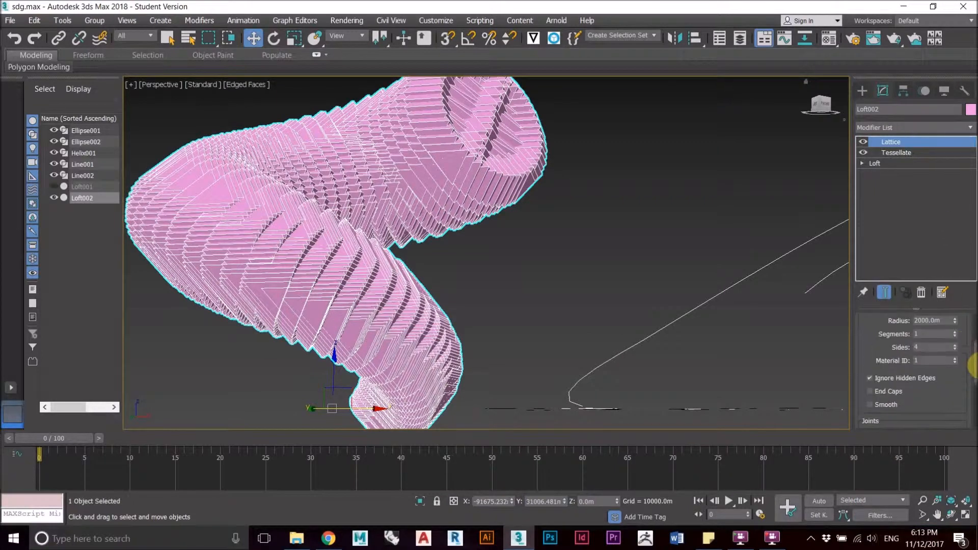
pyautogui.doubleClick(940, 320)
pyautogui.write('1')
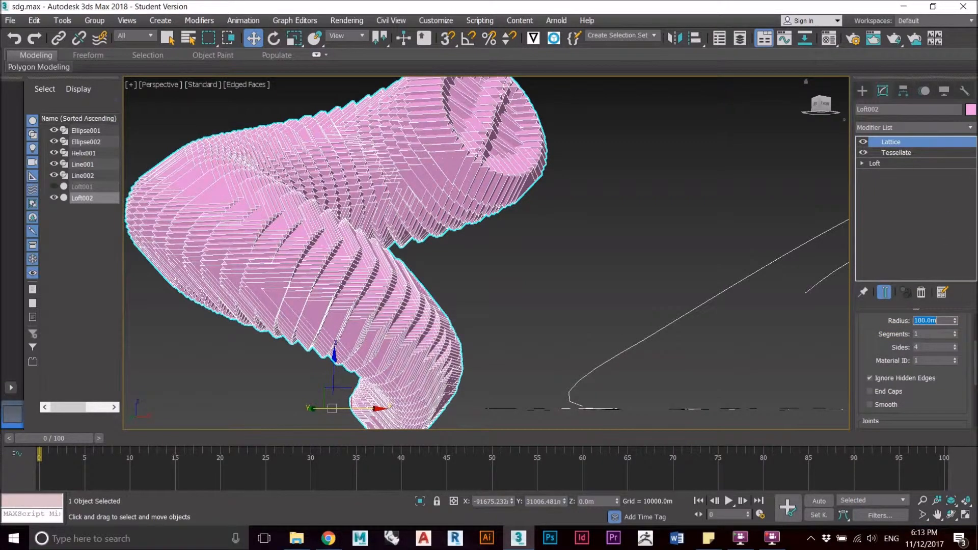
pyautogui.scroll(-5, 970, 359)
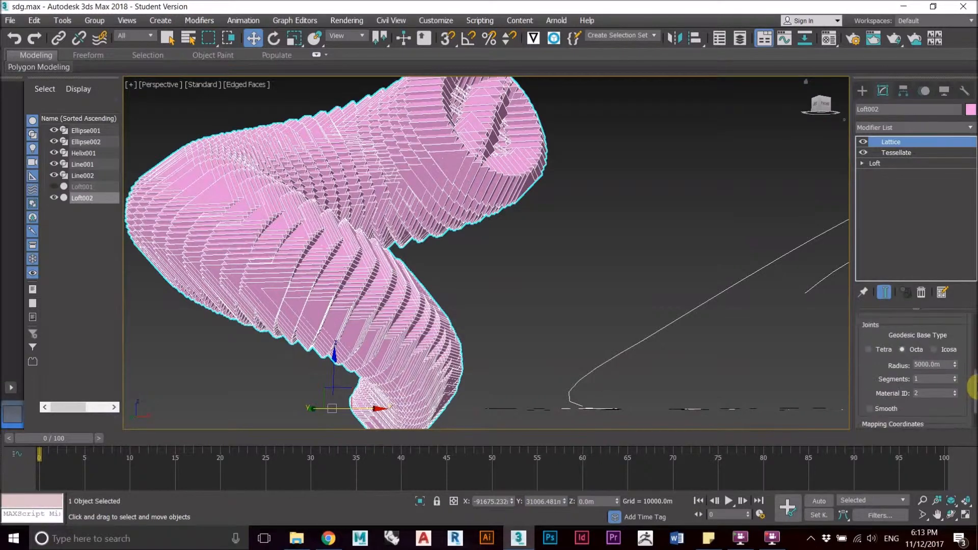
# Step: Reduce the radius of the lattice joints until the tube reads as an open mesh, and check the result
pyautogui.doubleClick(930, 364)
pyautogui.write('1')
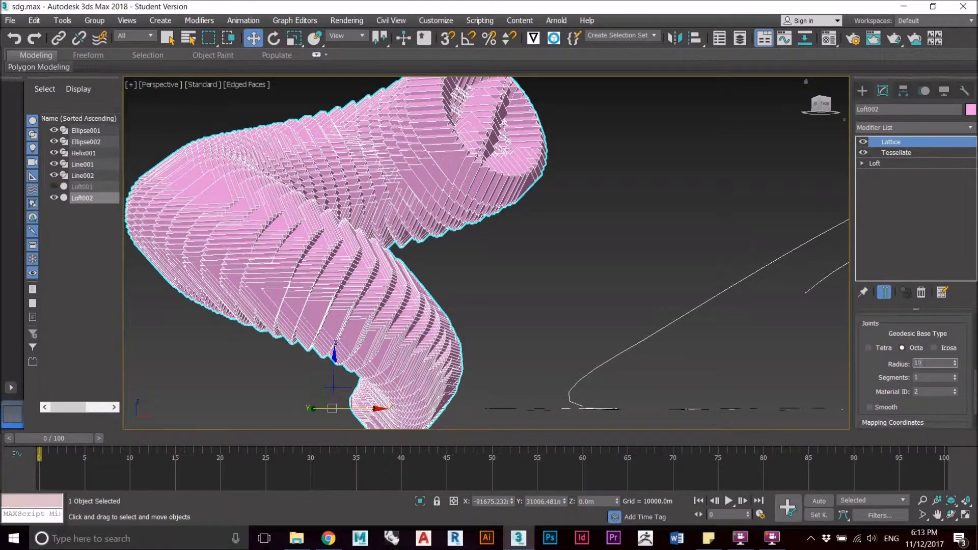
pyautogui.click(586, 295)
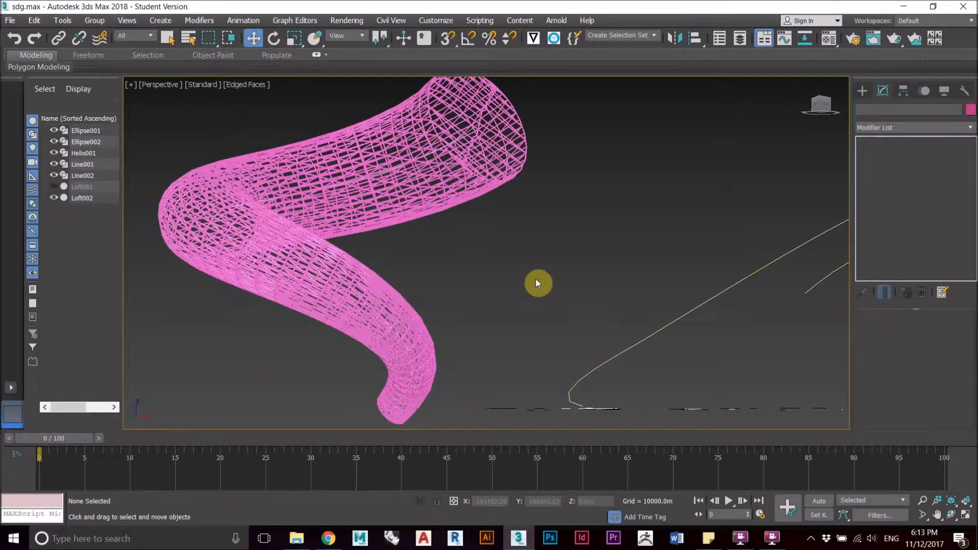
pyautogui.scroll(5, 470, 250)
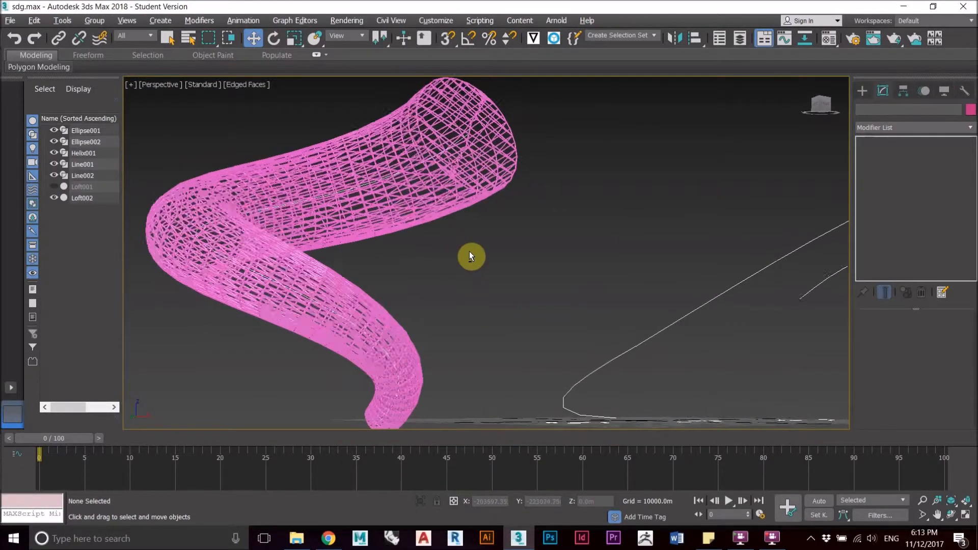
pyautogui.moveTo(473, 253)
pyautogui.keyDown('alt'); pyautogui.mouseDown(button='middle')
pyautogui.moveTo(463, 249)
pyautogui.moveTo(473, 250)
pyautogui.mouseUp(button='middle'); pyautogui.keyUp('alt')
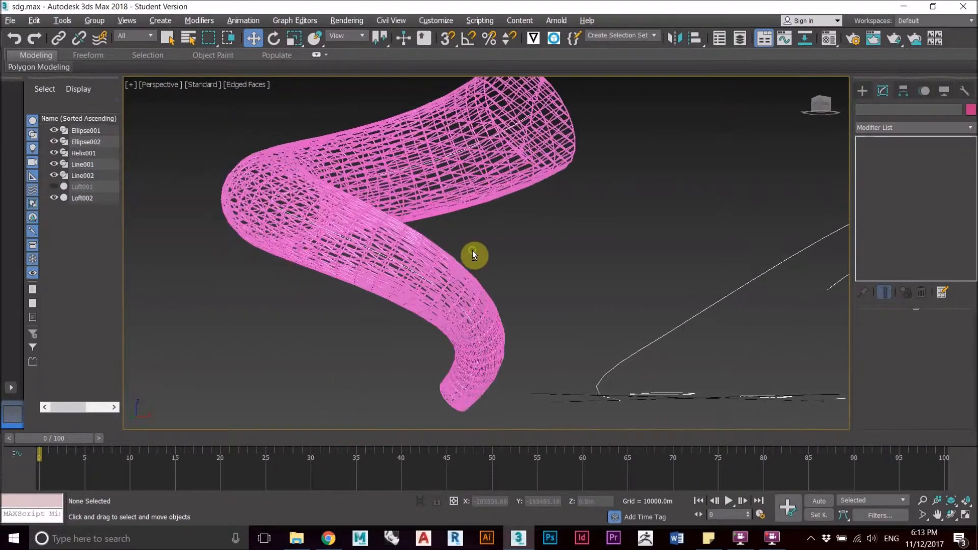
pyautogui.scroll(-4, 463, 288)
pyautogui.keyDown('alt'); pyautogui.moveTo(463, 288); pyautogui.dragTo(400, 294, button='middle'); pyautogui.keyUp('alt')
# Step: Loft the Ellipse002 shape along the looping curve Line002
pyautogui.keyDown('alt'); pyautogui.moveTo(589, 263); pyautogui.dragTo(587, 197, button='middle'); pyautogui.keyUp('alt')
pyautogui.keyDown('alt'); pyautogui.moveTo(607, 242); pyautogui.dragTo(632, 278, button='middle'); pyautogui.keyUp('alt')
pyautogui.moveTo(629, 220); pyautogui.dragTo(539, 144, button='middle')
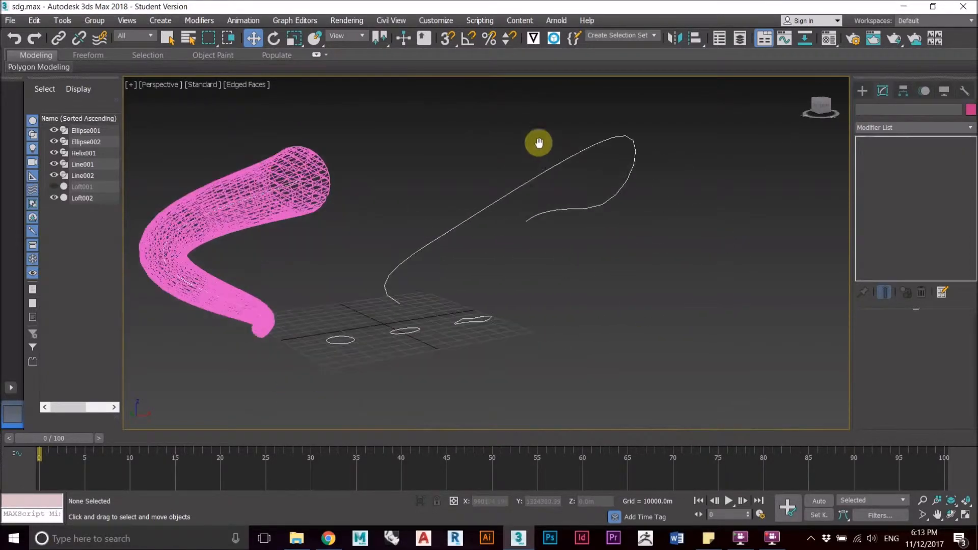
pyautogui.moveTo(532, 229); pyautogui.dragTo(536, 197, button='middle')
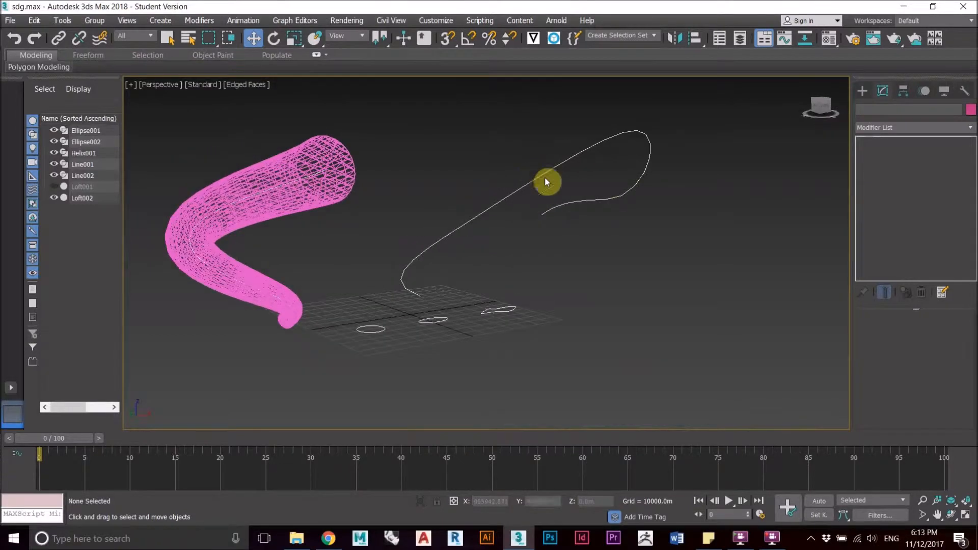
pyautogui.click(543, 174)
pyautogui.click(862, 91)
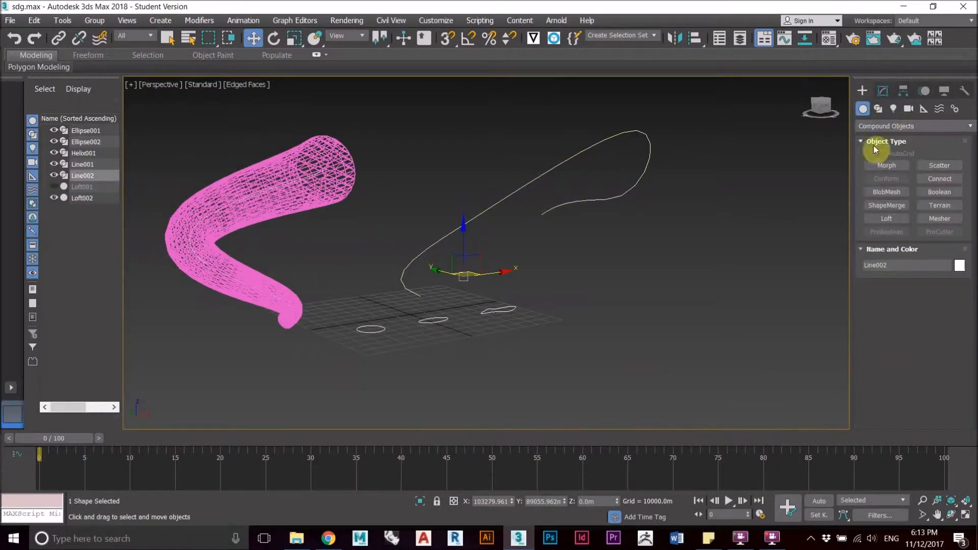
pyautogui.click(898, 219)
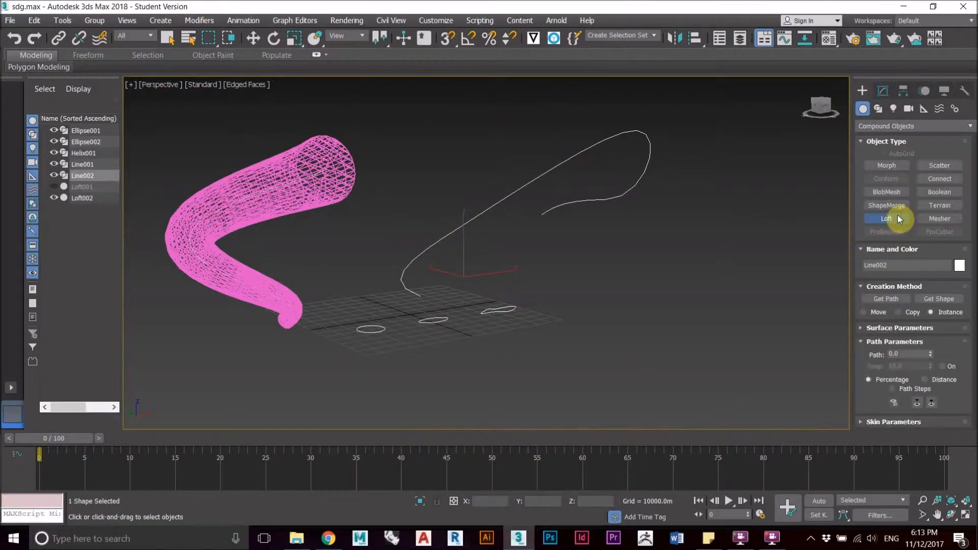
pyautogui.click(950, 300)
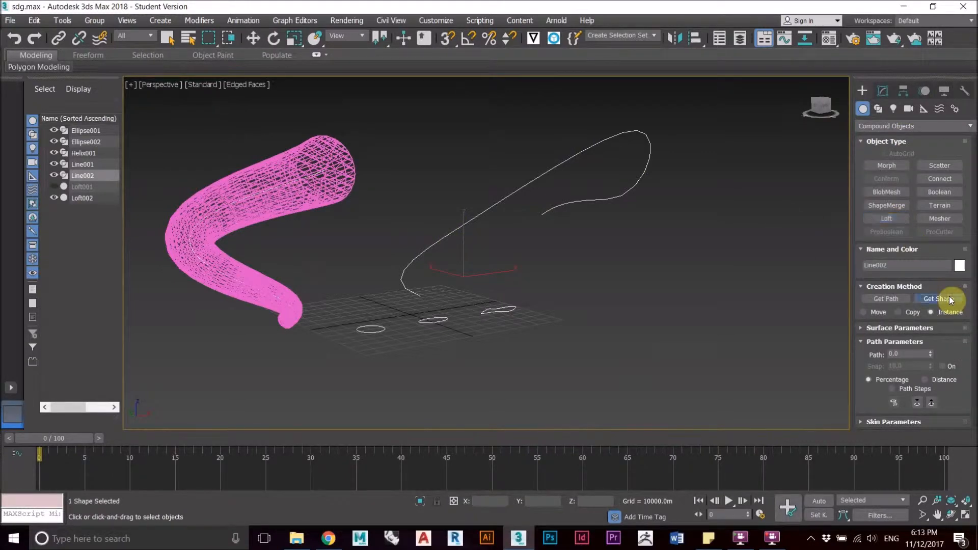
pyautogui.click(442, 322)
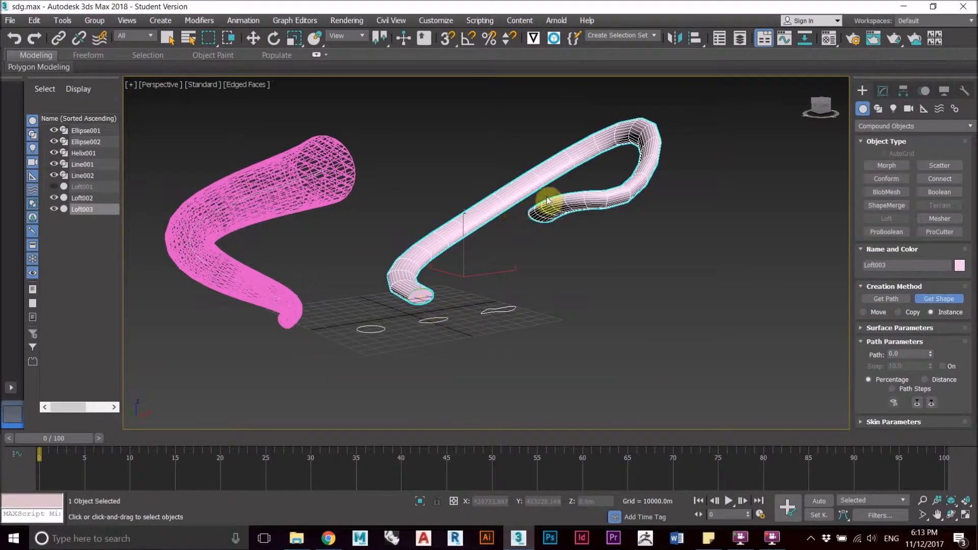
# Step: Set the new loft's path position to 100 percent
pyautogui.keyDown('alt'); pyautogui.moveTo(547, 184); pyautogui.dragTo(631, 225, button='middle'); pyautogui.keyUp('alt')
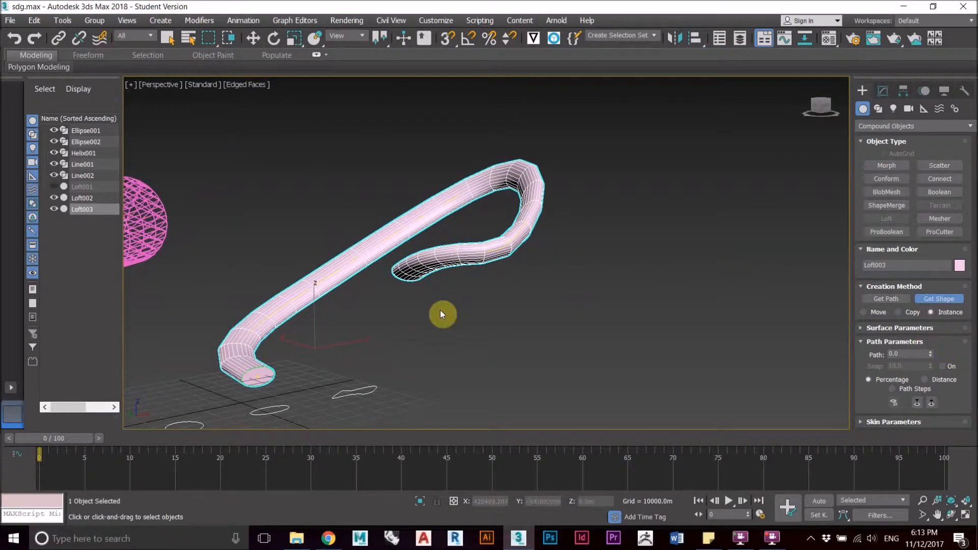
pyautogui.keyDown('alt'); pyautogui.moveTo(519, 236); pyautogui.dragTo(542, 197, button='middle'); pyautogui.keyUp('alt')
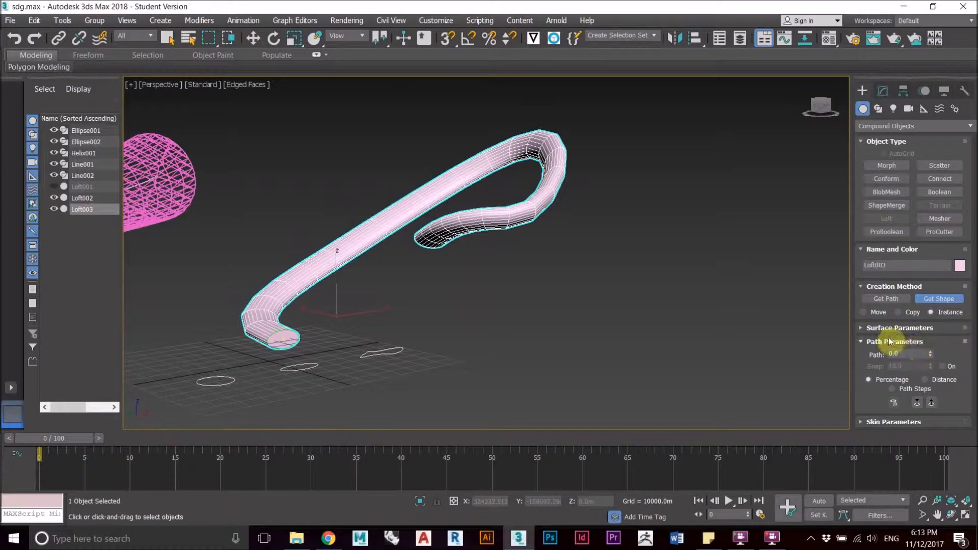
pyautogui.doubleClick(911, 353)
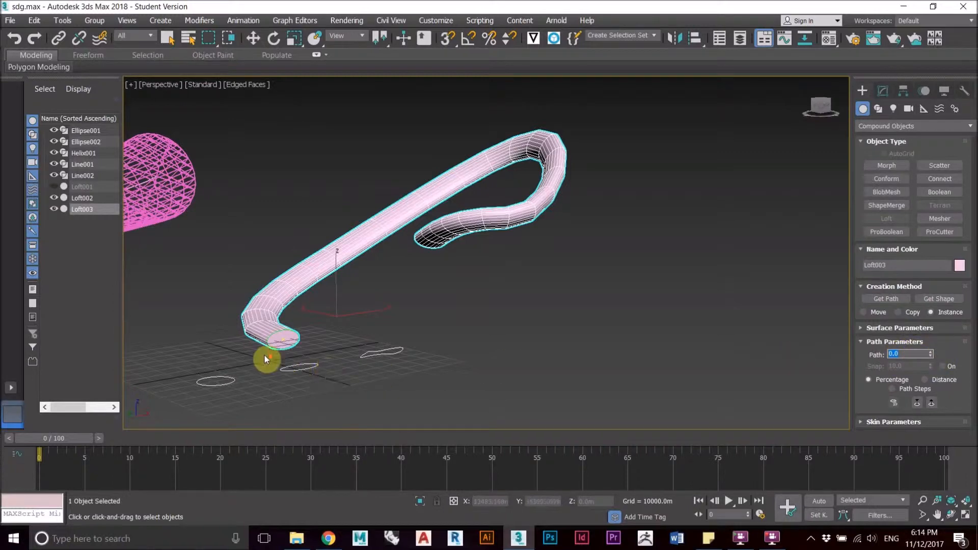
pyautogui.scroll(5, 264, 356)
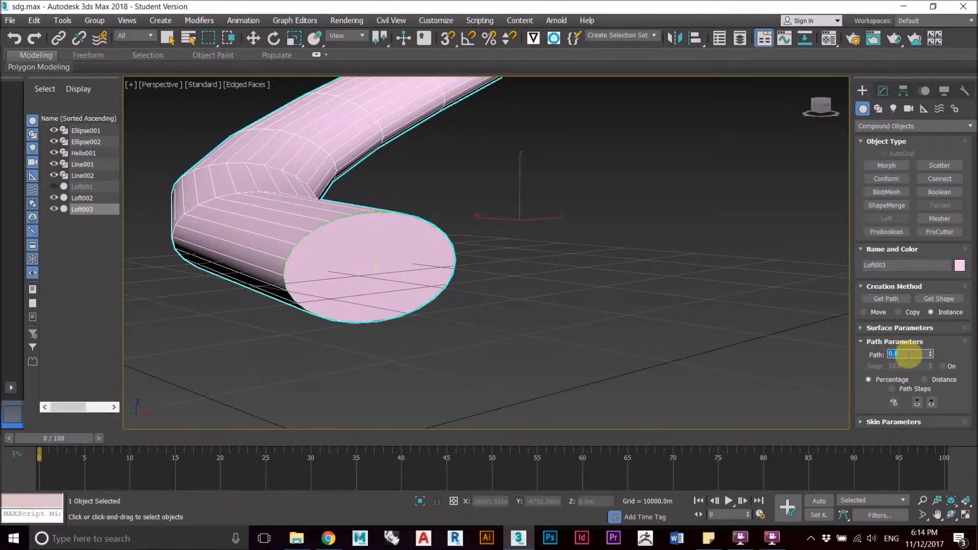
pyautogui.write('10')
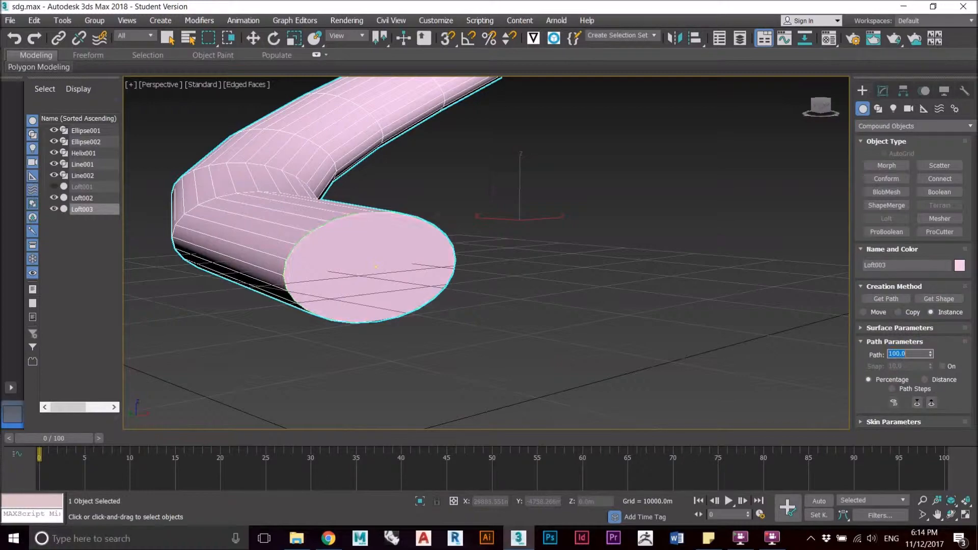
# Step: Examine the open far end of the new loft and its position along the looping path
pyautogui.scroll(-5, 671, 276)
pyautogui.moveTo(685, 217); pyautogui.dragTo(509, 293, button='middle')
pyautogui.moveTo(794, 188); pyautogui.dragTo(734, 311, button='middle')
pyautogui.scroll(3, 511, 341)
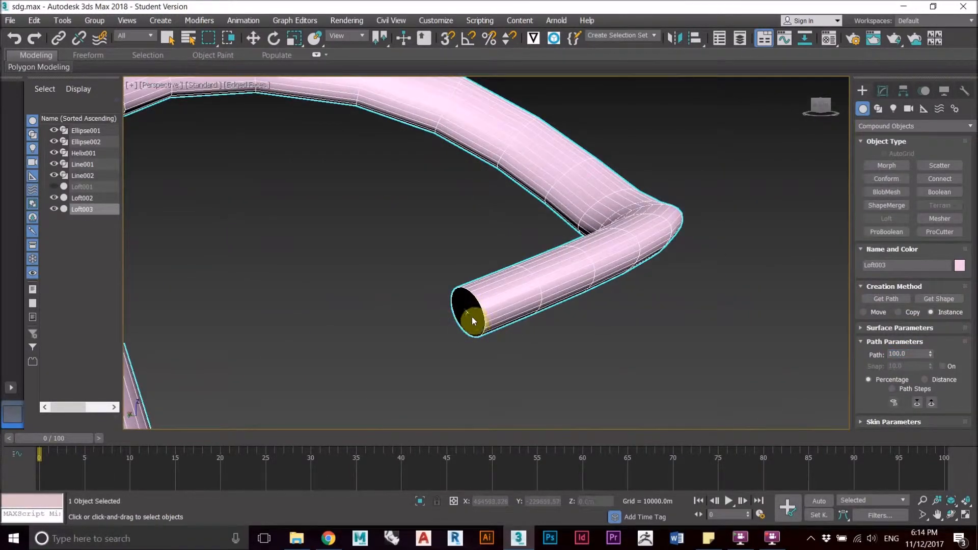
pyautogui.scroll(-3, 526, 334)
pyautogui.keyDown('alt'); pyautogui.moveTo(493, 325); pyautogui.dragTo(424, 350, button='middle'); pyautogui.keyUp('alt')
pyautogui.scroll(-4, 487, 339)
pyautogui.keyDown('alt'); pyautogui.moveTo(486, 340); pyautogui.dragTo(489, 301, button='middle'); pyautogui.keyUp('alt')
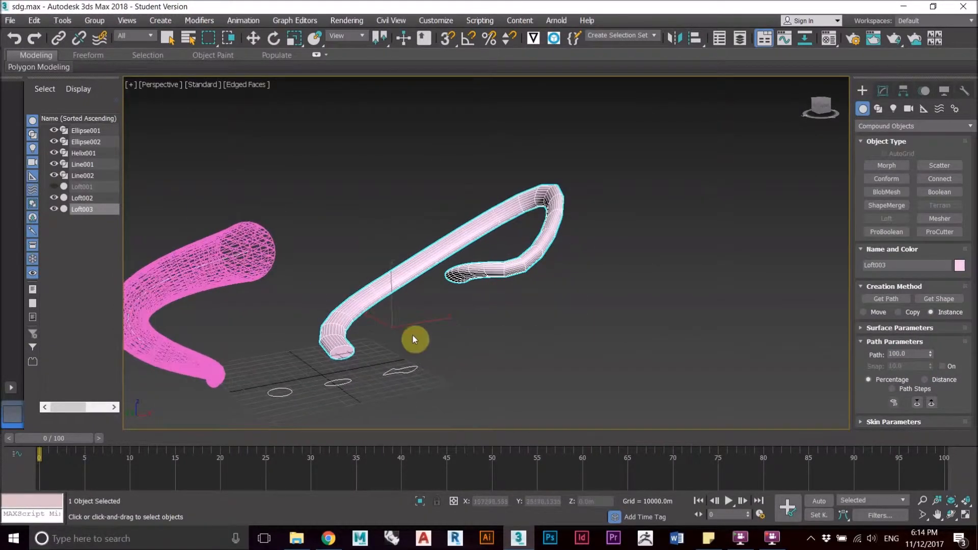
# Step: Set the loft's path position to 50 percent and switch the view to wireframe
pyautogui.scroll(3, 414, 336)
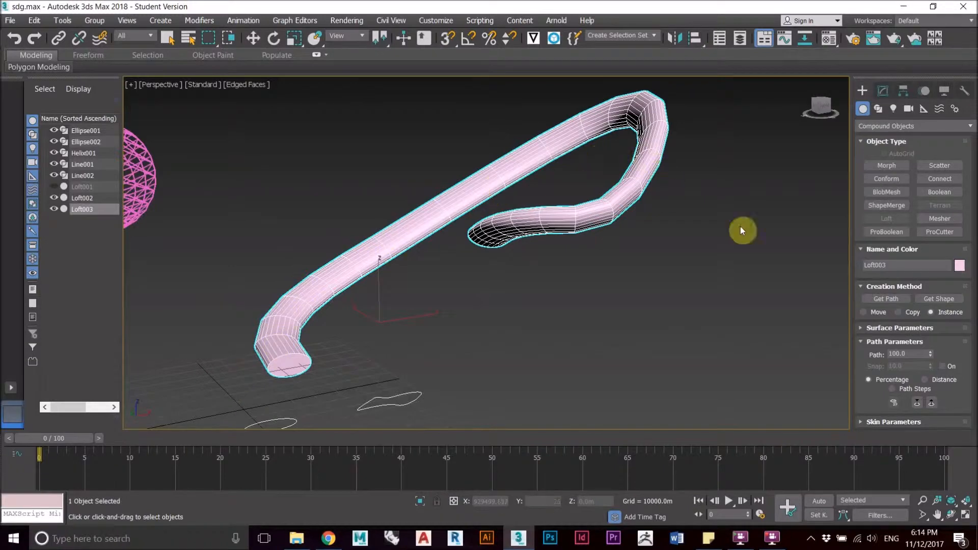
pyautogui.click(888, 354)
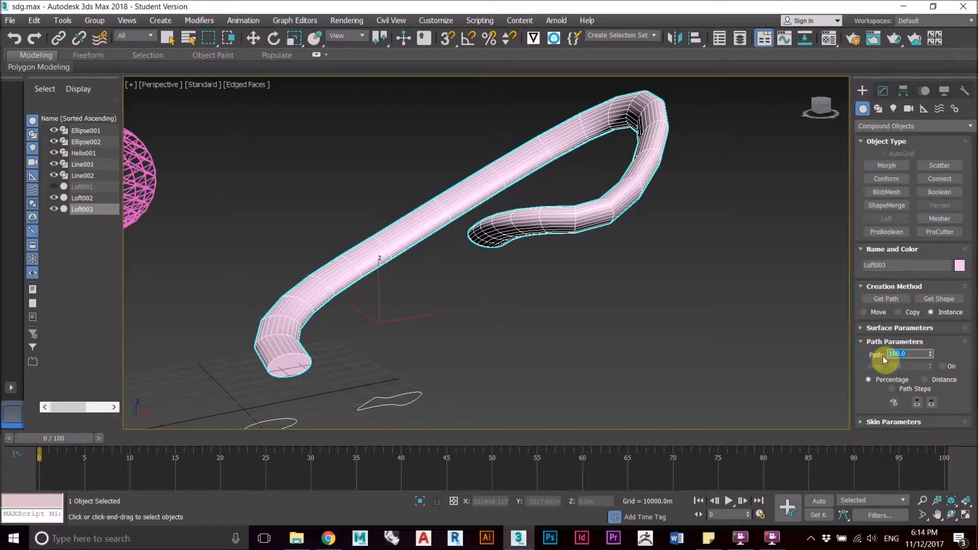
pyautogui.write('50')
pyautogui.press('Return')
pyautogui.press('F3')
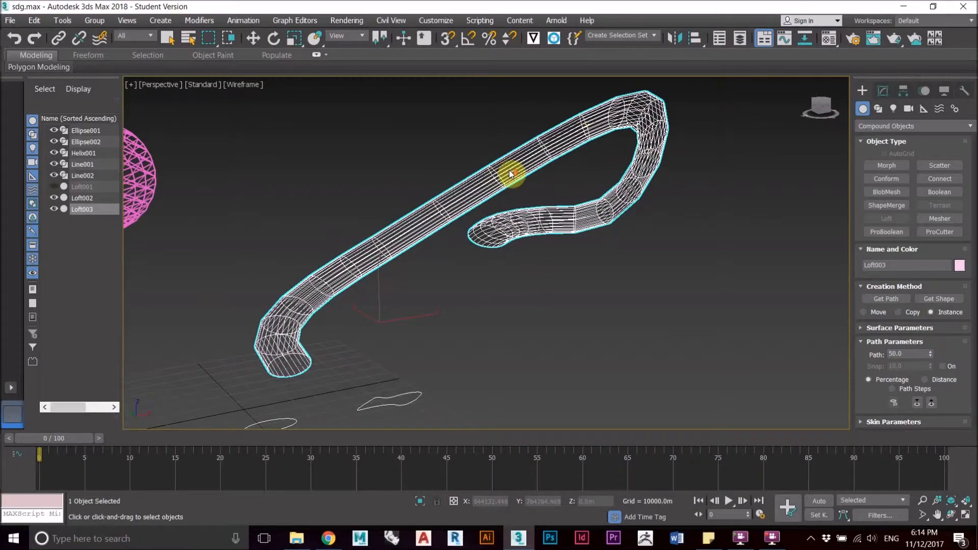
# Step: Examine the wireframe loft around its midpoint to locate the 50 percent path position
pyautogui.scroll(3, 510, 178)
pyautogui.scroll(-5, 511, 182)
pyautogui.moveTo(587, 268); pyautogui.dragTo(498, 269, button='middle')
pyautogui.scroll(5, 578, 201)
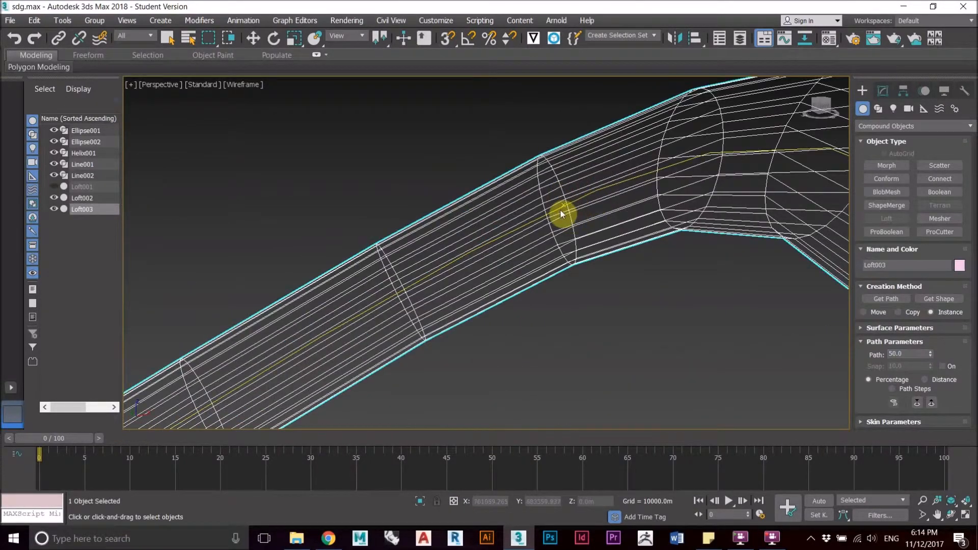
pyautogui.scroll(-4, 570, 203)
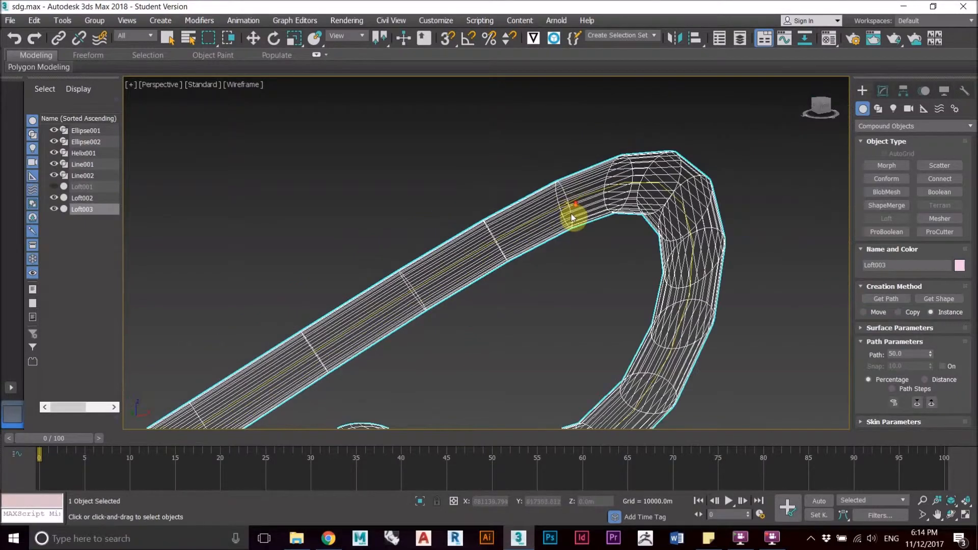
pyautogui.moveTo(575, 235); pyautogui.dragTo(577, 195, button='middle')
pyautogui.scroll(-4, 550, 244)
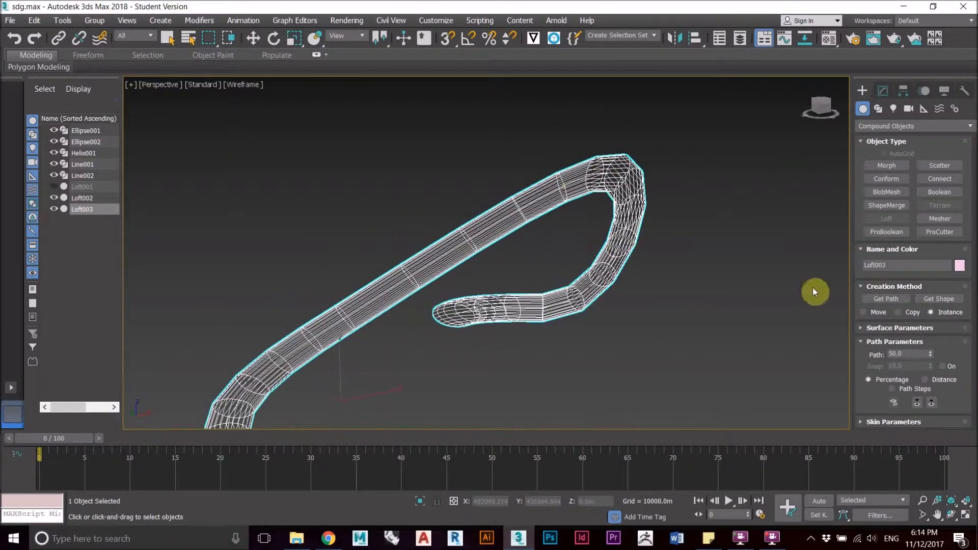
pyautogui.moveTo(616, 284); pyautogui.dragTo(643, 195, button='middle')
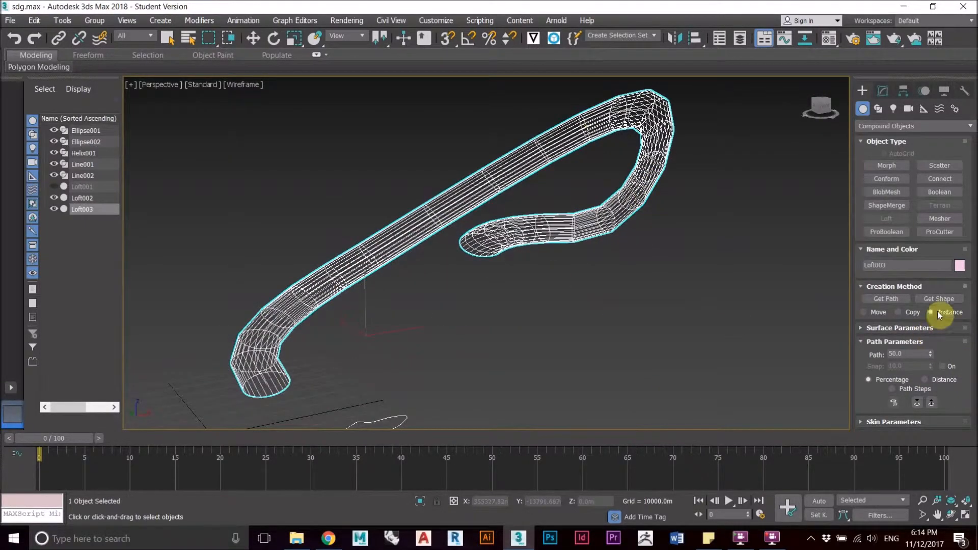
pyautogui.scroll(2, 631, 215)
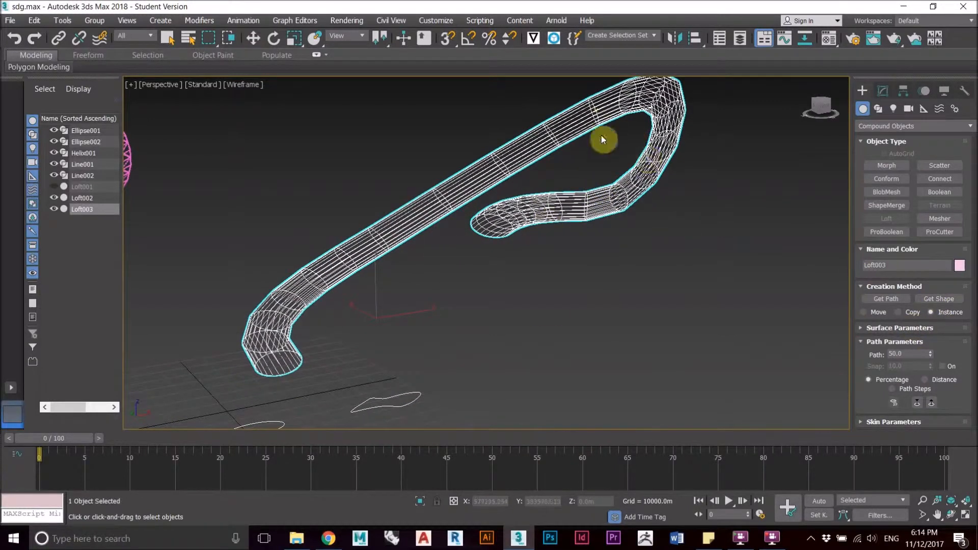
# Step: Add the closed irregular shape Line001 as the loft's cross-section at 50 percent, and inspect it in shaded view
pyautogui.scroll(3, 650, 251)
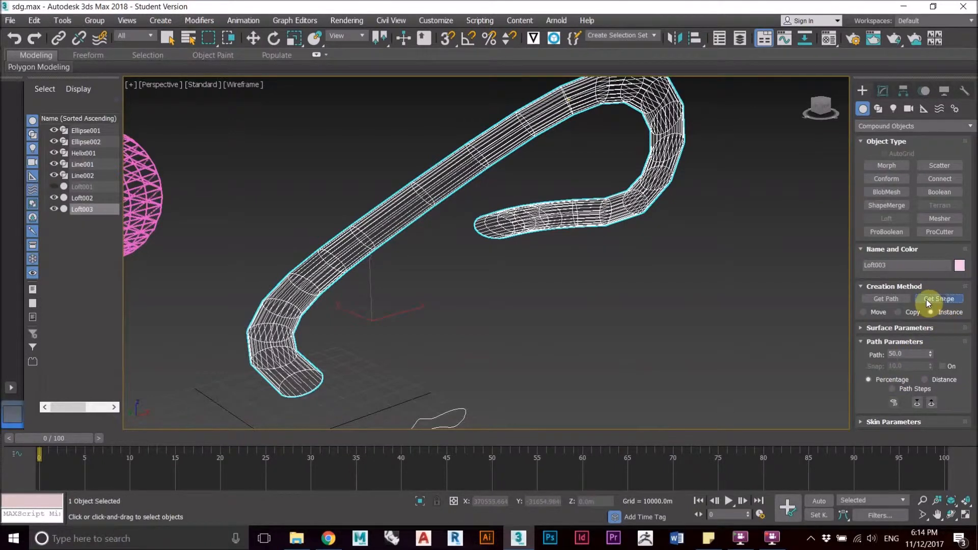
pyautogui.click(458, 410)
pyautogui.moveTo(496, 284)
pyautogui.keyDown('alt'); pyautogui.mouseDown(button='middle')
pyautogui.moveTo(554, 290)
pyautogui.moveTo(465, 290)
pyautogui.moveTo(512, 307)
pyautogui.moveTo(509, 288)
pyautogui.moveTo(493, 286)
pyautogui.mouseUp(button='middle'); pyautogui.keyUp('alt')
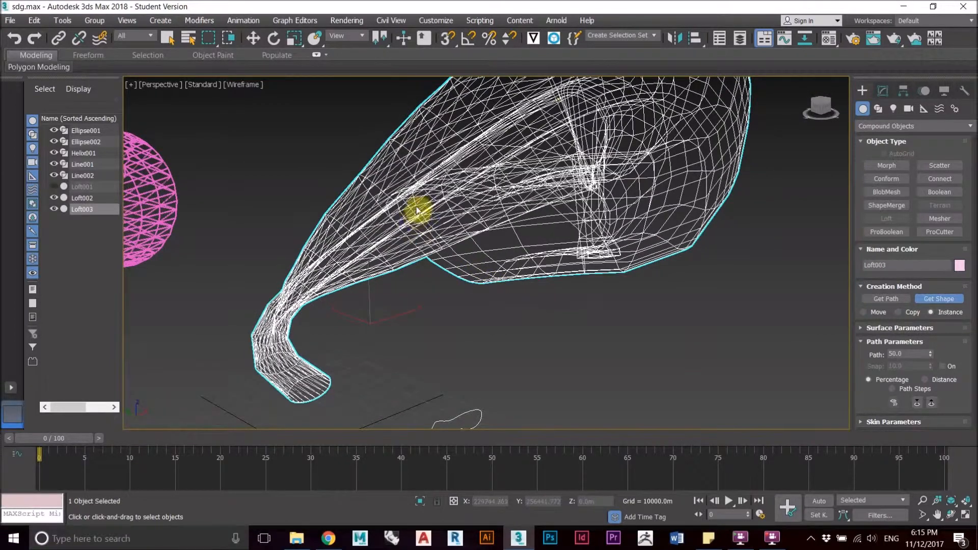
pyautogui.press('F3')
pyautogui.moveTo(417, 210)
pyautogui.keyDown('alt'); pyautogui.mouseDown(button='middle')
pyautogui.moveTo(436, 251)
pyautogui.moveTo(480, 279)
pyautogui.moveTo(550, 277)
pyautogui.moveTo(456, 305)
pyautogui.moveTo(444, 280)
pyautogui.moveTo(486, 247)
pyautogui.moveTo(467, 316)
pyautogui.moveTo(314, 346)
pyautogui.mouseUp(button='middle'); pyautogui.keyUp('alt')
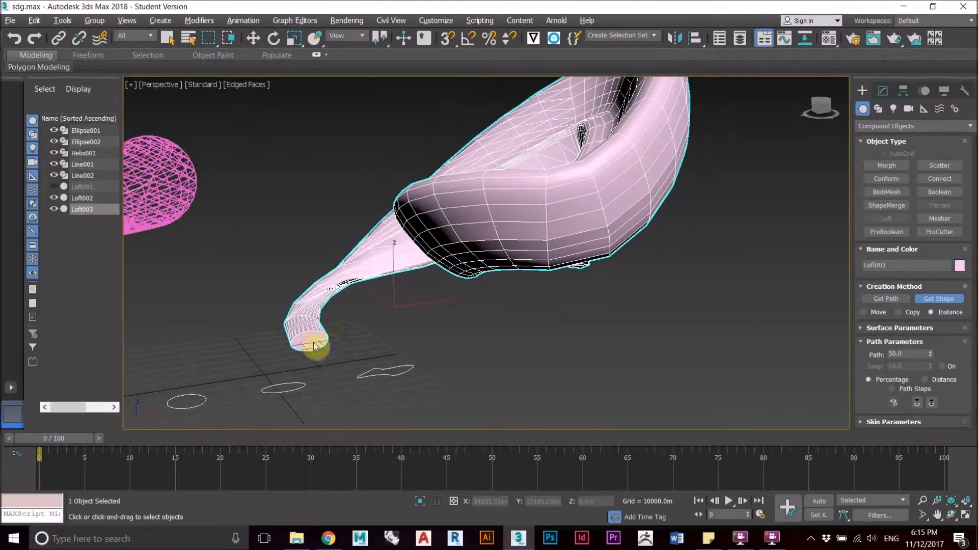
pyautogui.keyDown('alt'); pyautogui.moveTo(503, 225); pyautogui.dragTo(375, 320, button='middle'); pyautogui.keyUp('alt')
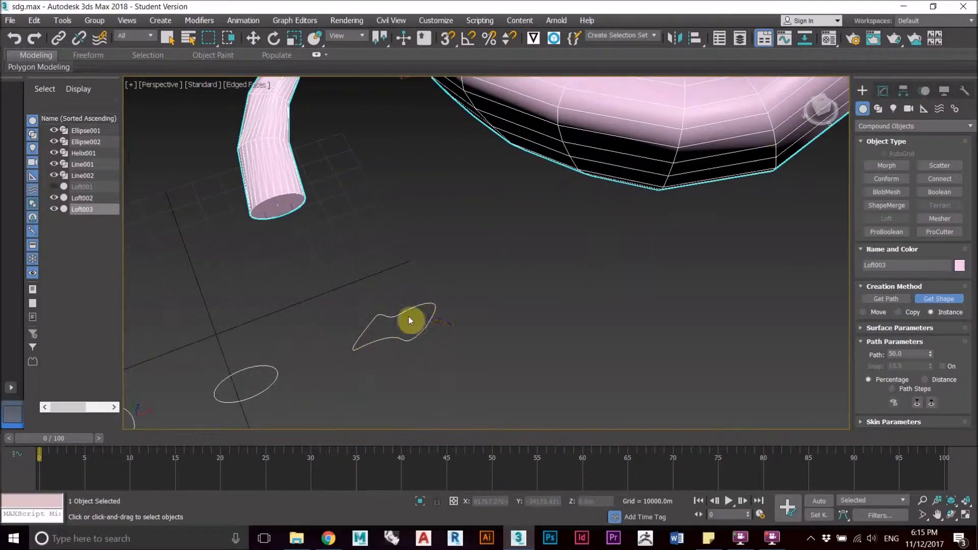
pyautogui.keyDown('alt'); pyautogui.moveTo(409, 320); pyautogui.dragTo(600, 253, button='middle'); pyautogui.keyUp('alt')
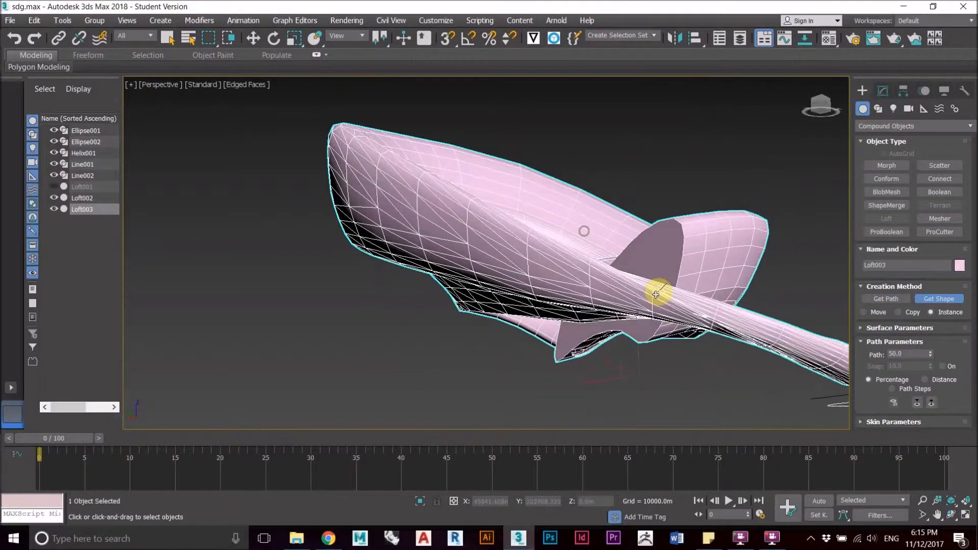
pyautogui.keyDown('alt'); pyautogui.moveTo(536, 270); pyautogui.dragTo(540, 320, button='middle'); pyautogui.keyUp('alt')
# Step: Apply a Scale deformation to the loft, lowering the curve's end point at 100 percent to about 40
pyautogui.click(884, 91)
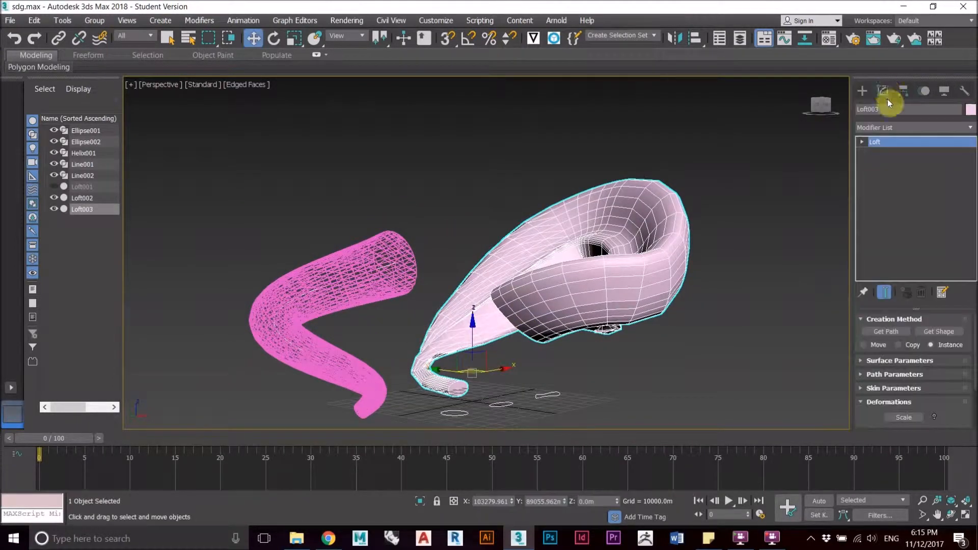
pyautogui.scroll(-1, 892, 391)
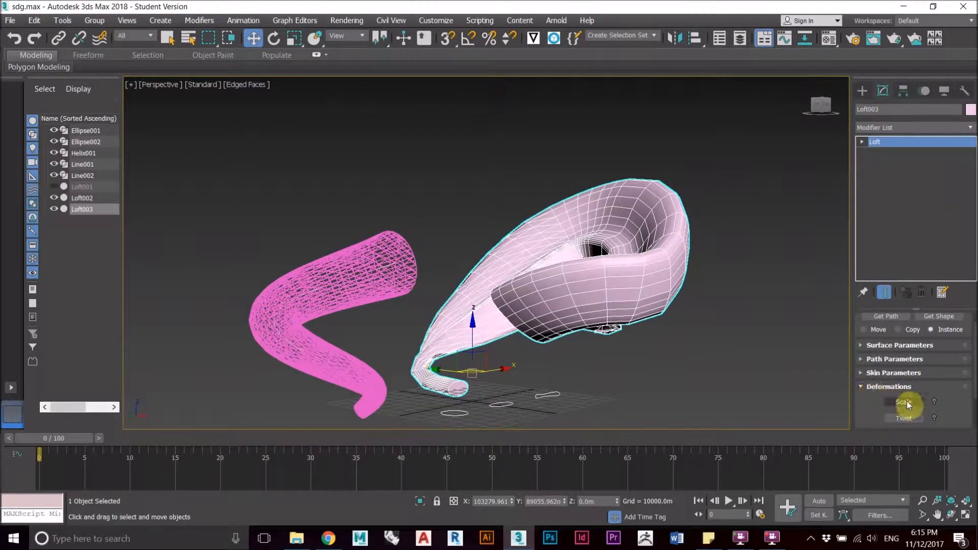
pyautogui.click(905, 402)
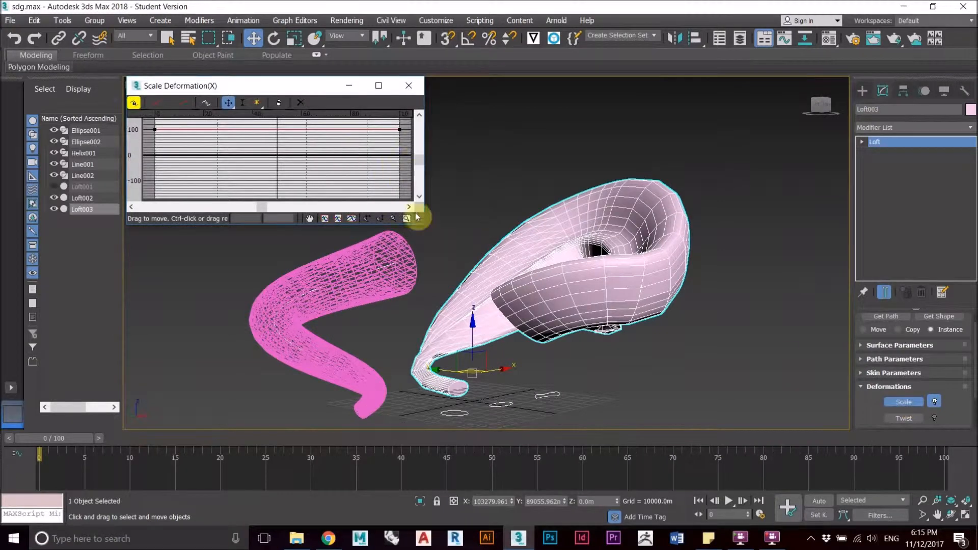
pyautogui.moveTo(423, 224); pyautogui.dragTo(496, 351)
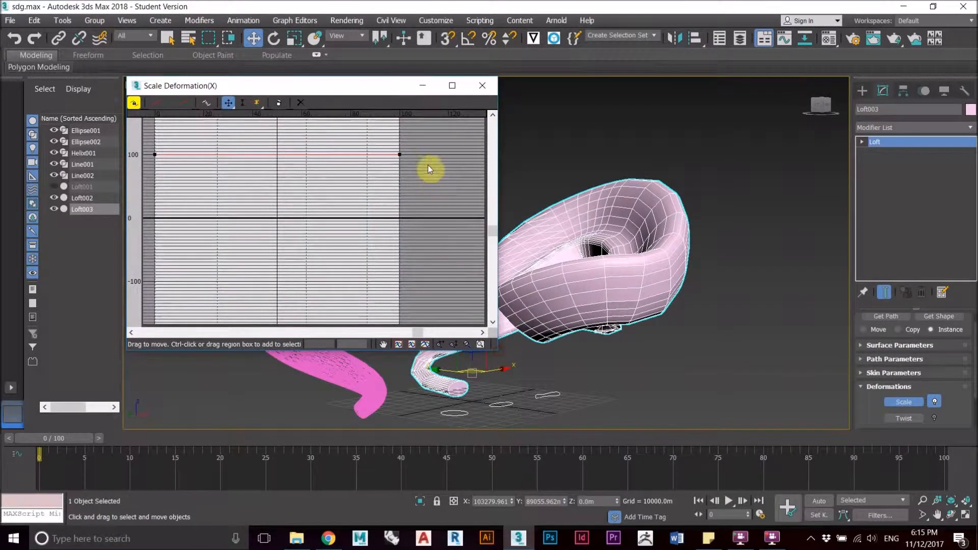
pyautogui.moveTo(400, 154); pyautogui.dragTo(398, 192)
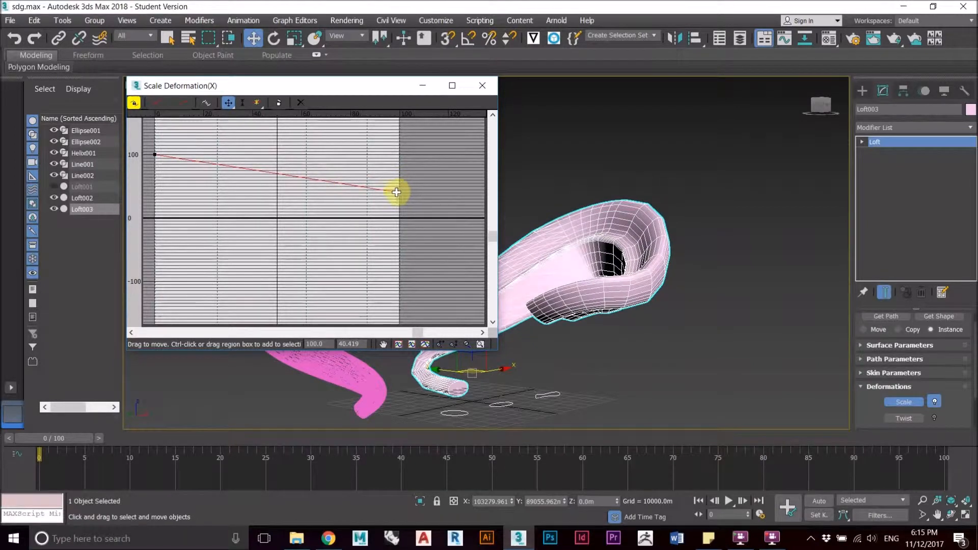
# Step: Raise the Scale deformation curve's start point at 0 percent to about 126, and close the deformation graph
pyautogui.moveTo(155, 156); pyautogui.dragTo(155, 162)
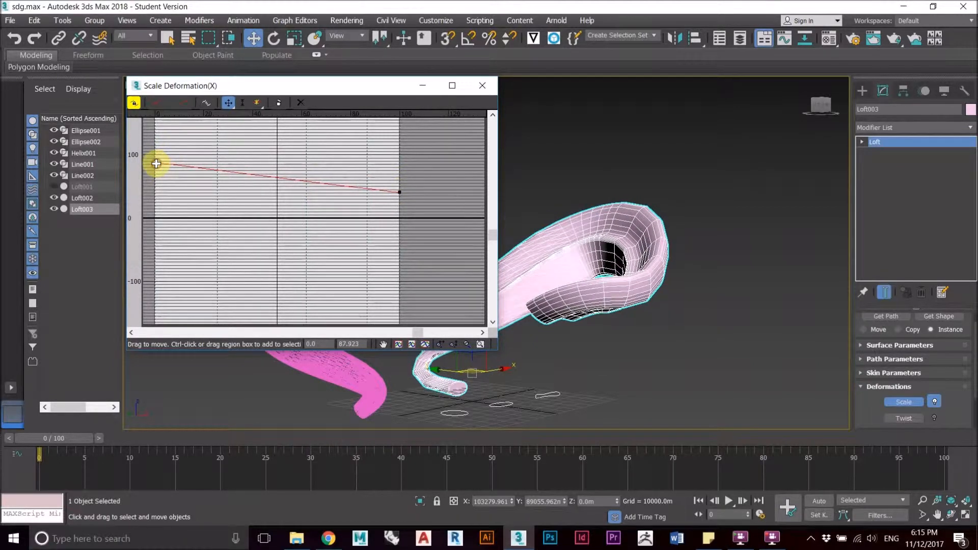
pyautogui.keyDown('alt'); pyautogui.moveTo(652, 218); pyautogui.dragTo(621, 324, button='middle'); pyautogui.keyUp('alt')
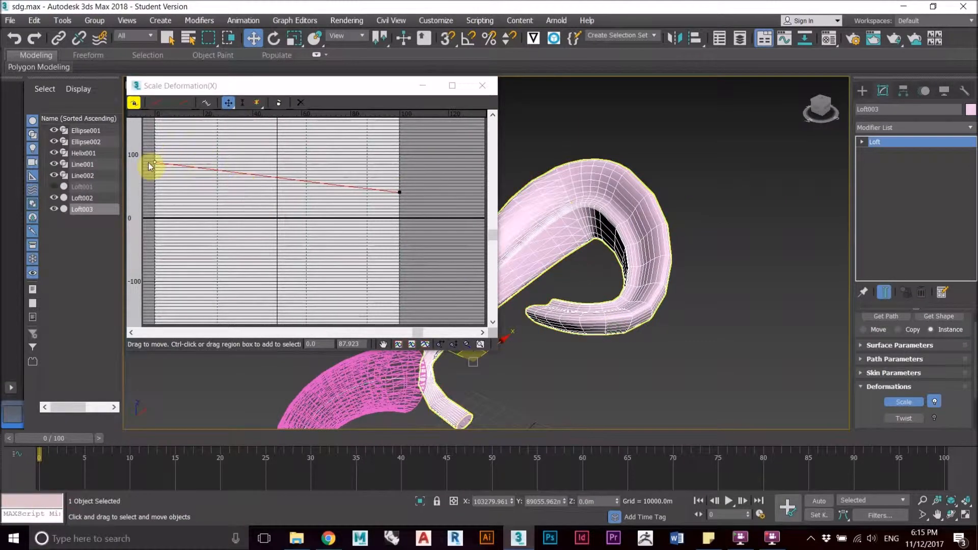
pyautogui.moveTo(153, 163); pyautogui.dragTo(155, 137)
pyautogui.keyDown('alt'); pyautogui.moveTo(617, 206); pyautogui.dragTo(591, 265, button='middle'); pyautogui.keyUp('alt')
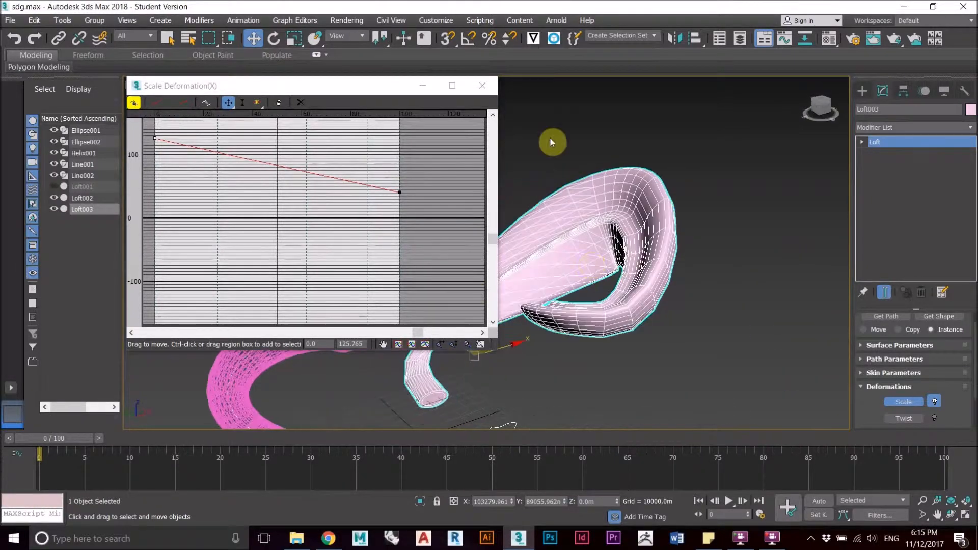
pyautogui.click(486, 85)
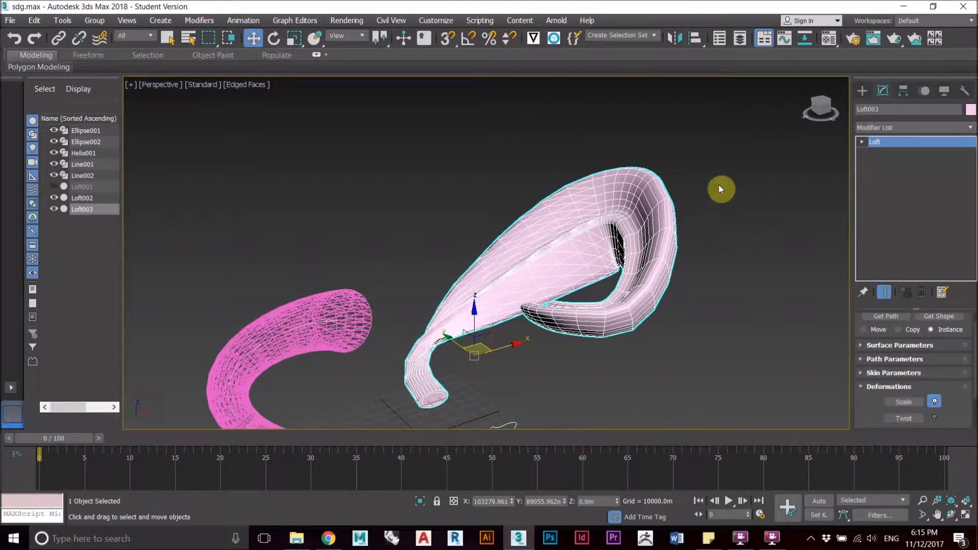
# Step: Add a TurboSmooth modifier to the scaled loft, deselect it and inspect the smoothed form from several angles
pyautogui.click(926, 127)
pyautogui.write('tu')
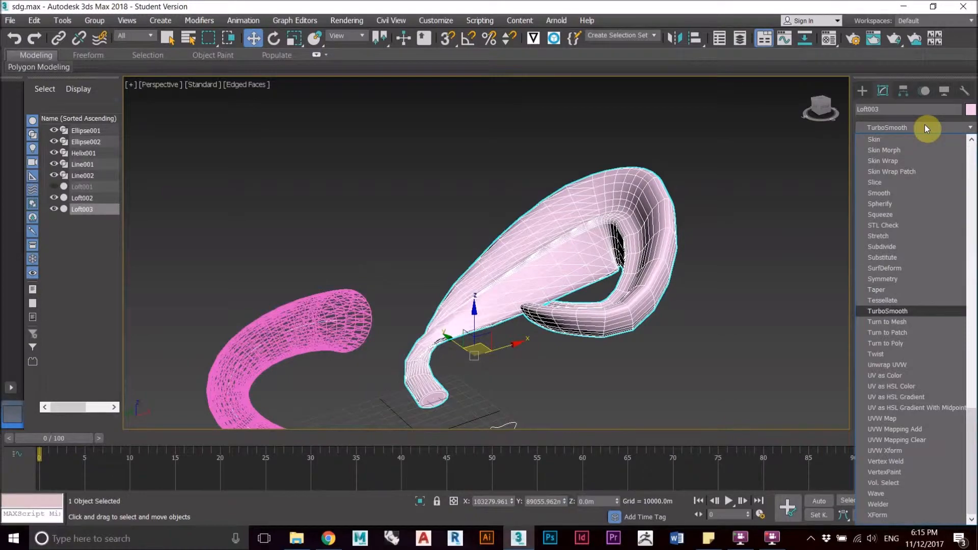
pyautogui.press('Return')
pyautogui.keyDown('alt'); pyautogui.moveTo(540, 326); pyautogui.dragTo(581, 262, button='middle'); pyautogui.keyUp('alt')
pyautogui.click(723, 280)
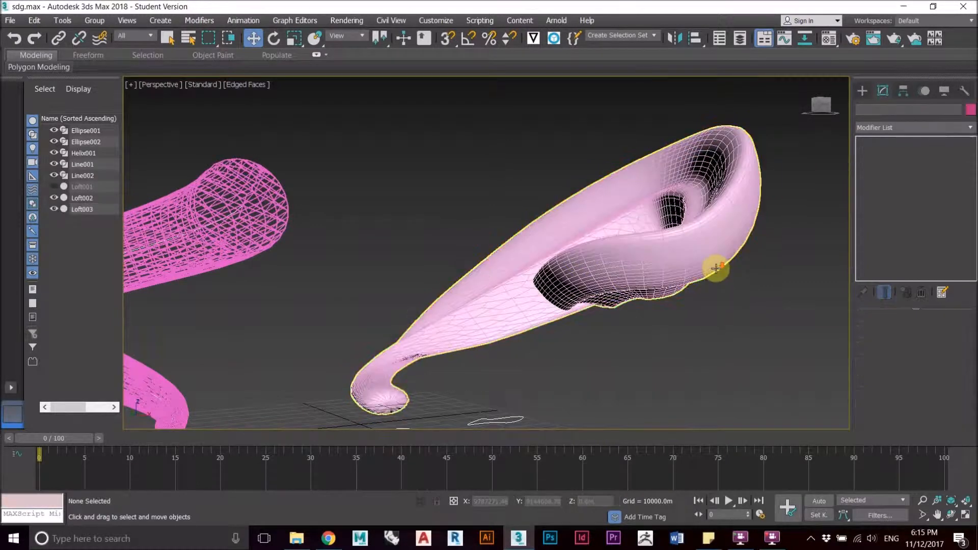
pyautogui.scroll(-3, 696, 270)
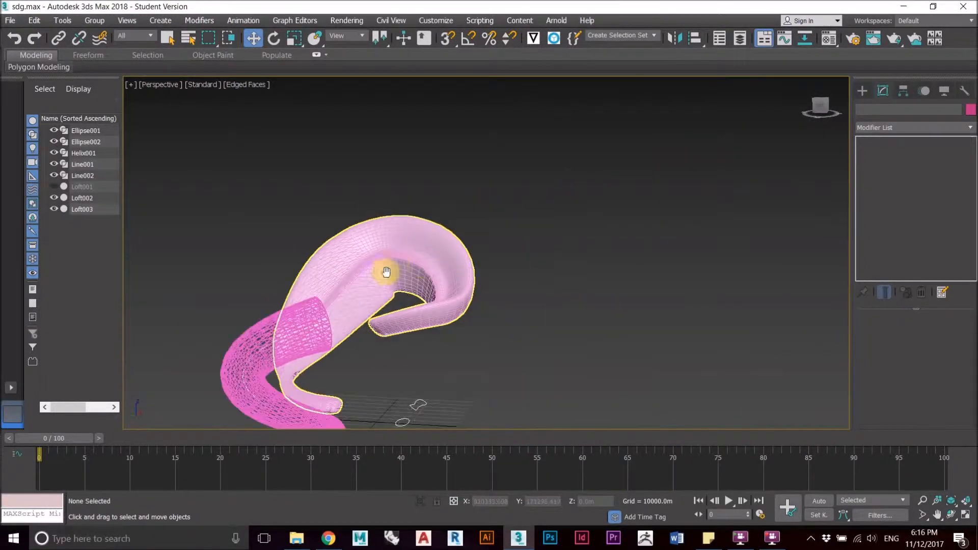